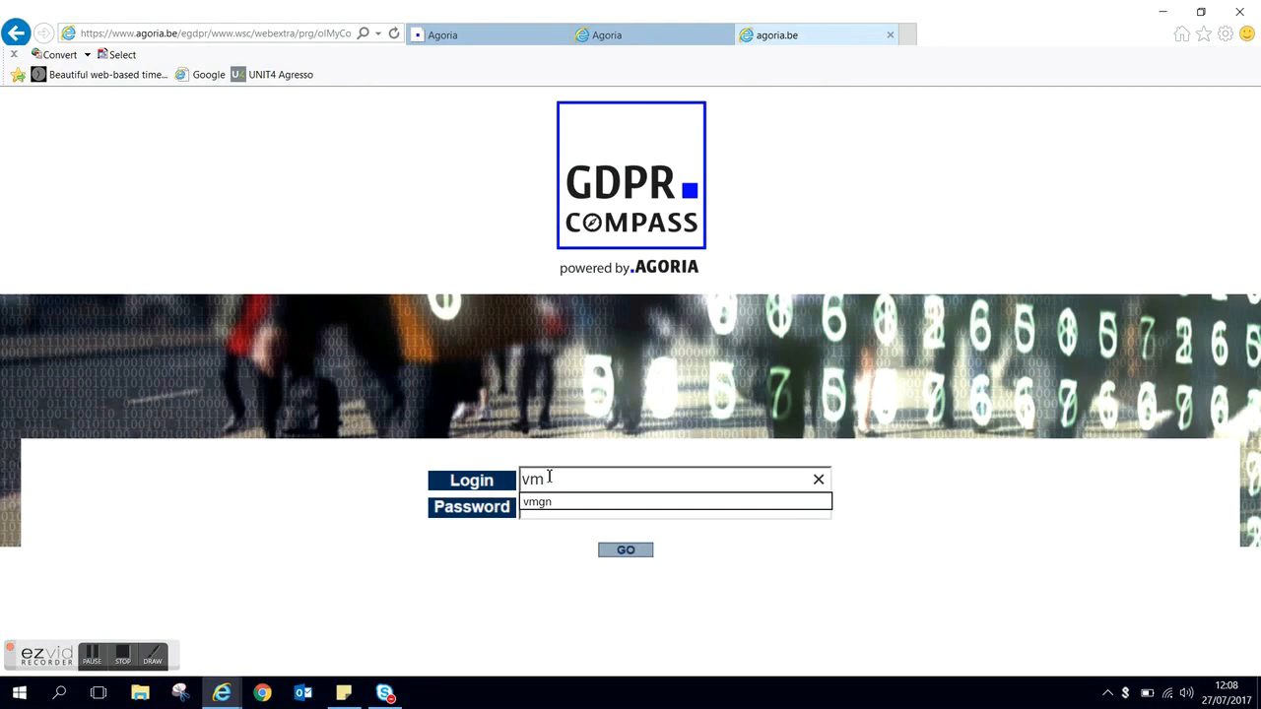
# Step: Sign in to GDPR Compass with the account login name and password
pyautogui.press('Tab')
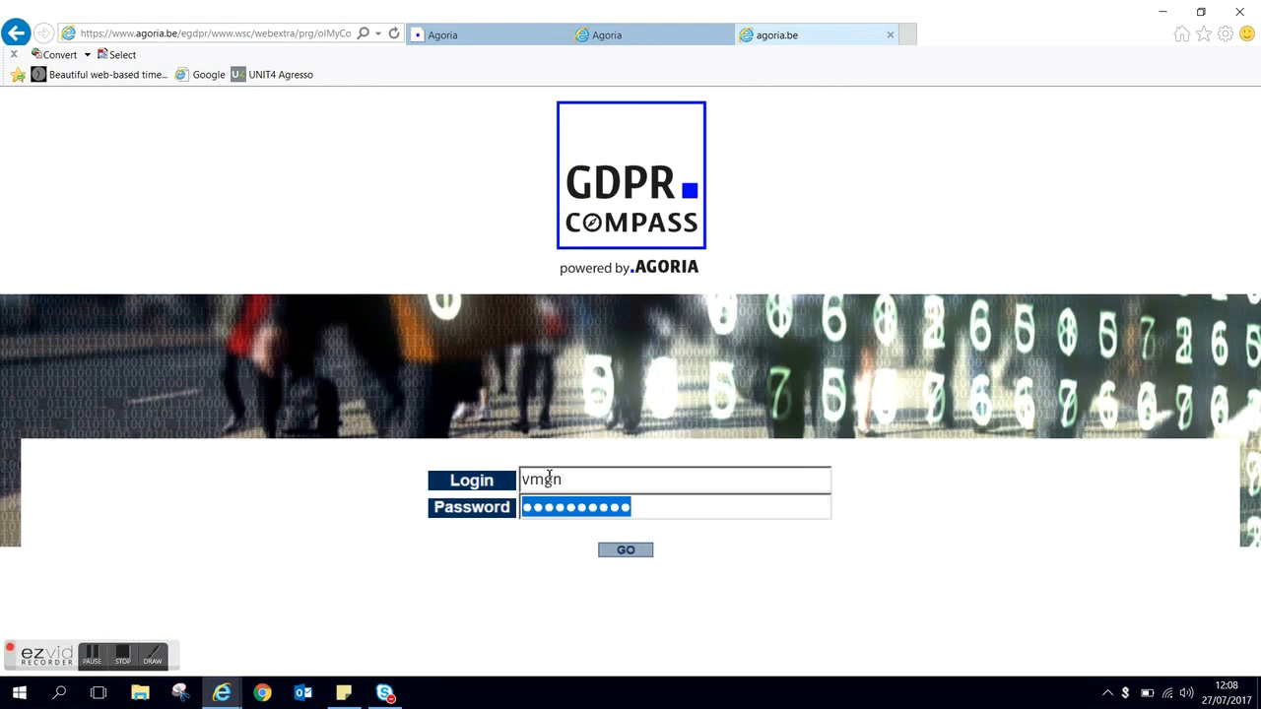
pyautogui.click(610, 553)
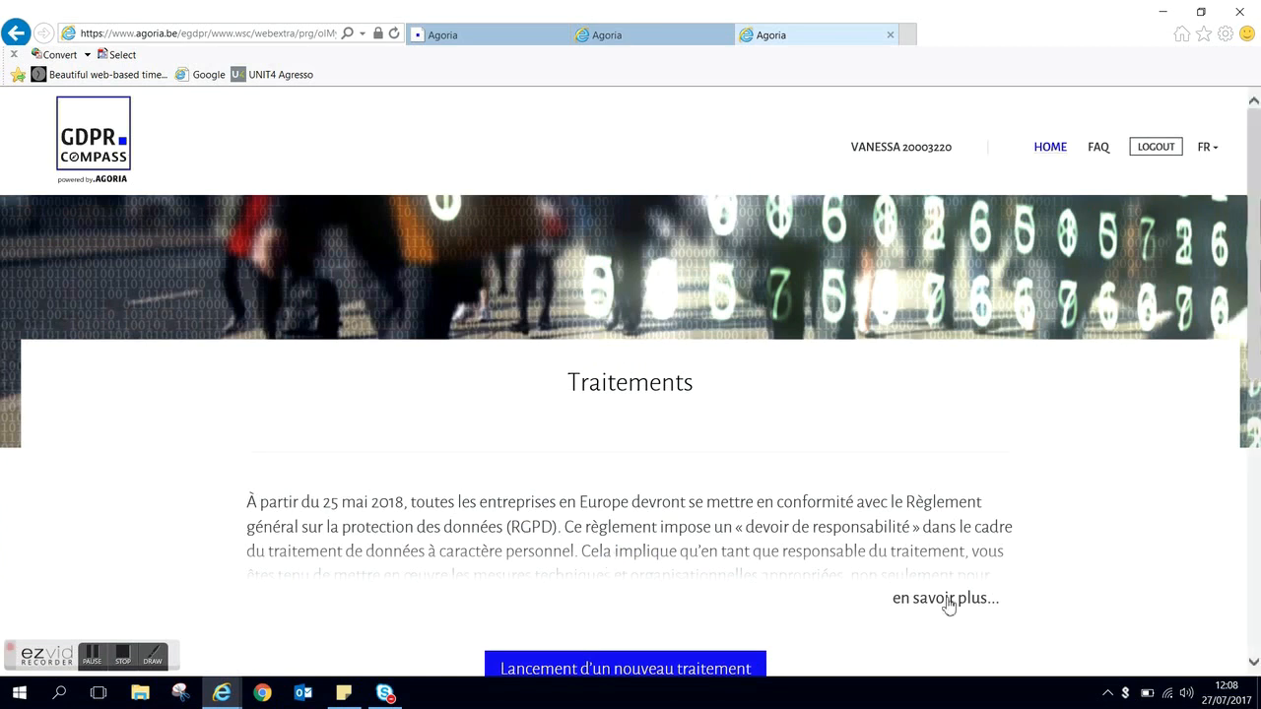
# Step: Open the GDPR Compass FAQ and read its sections on the required information and on what a traitement is
pyautogui.click(1091, 150)
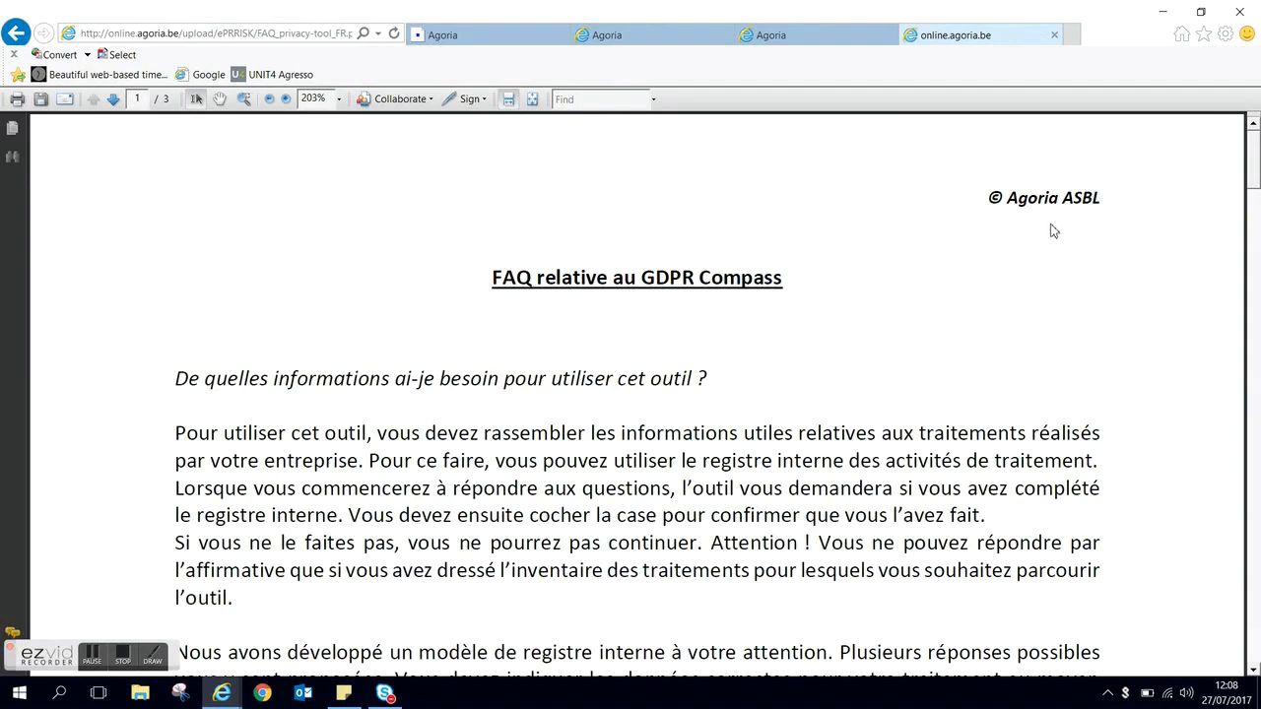
pyautogui.scroll(-1, 1053, 230)
pyautogui.scroll(-5, 1052, 230)
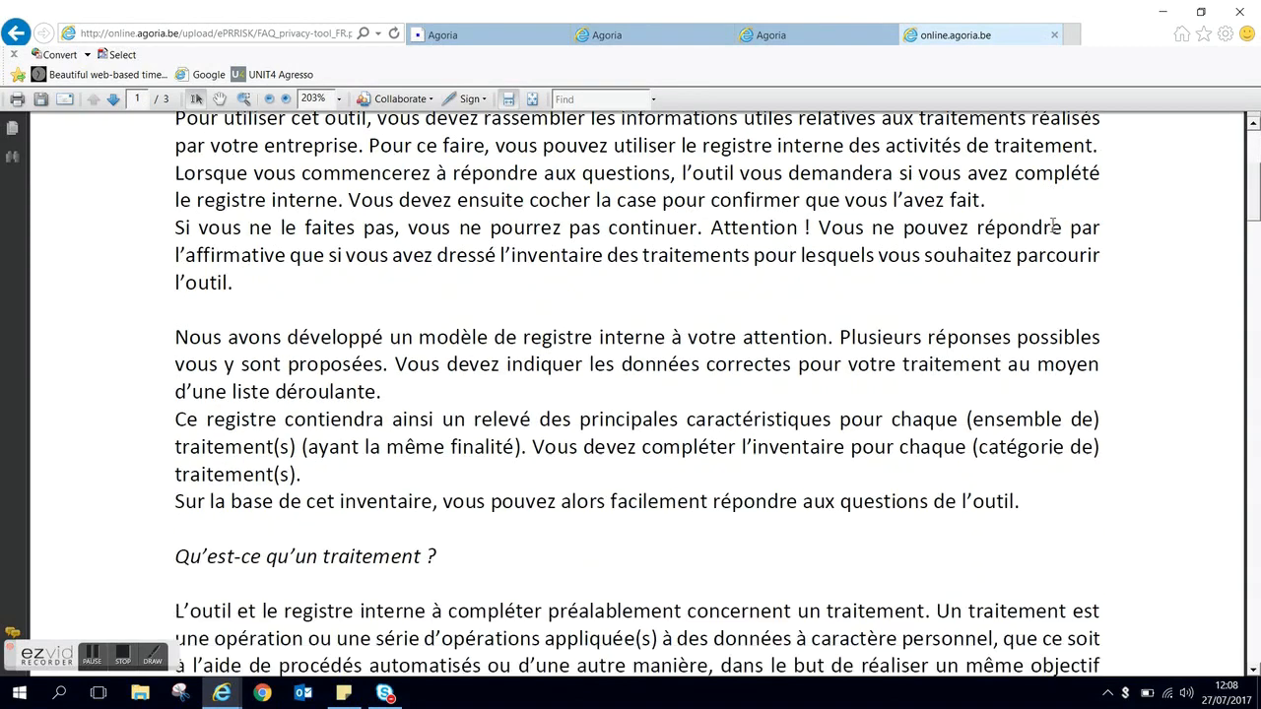
pyautogui.scroll(-5, 1052, 225)
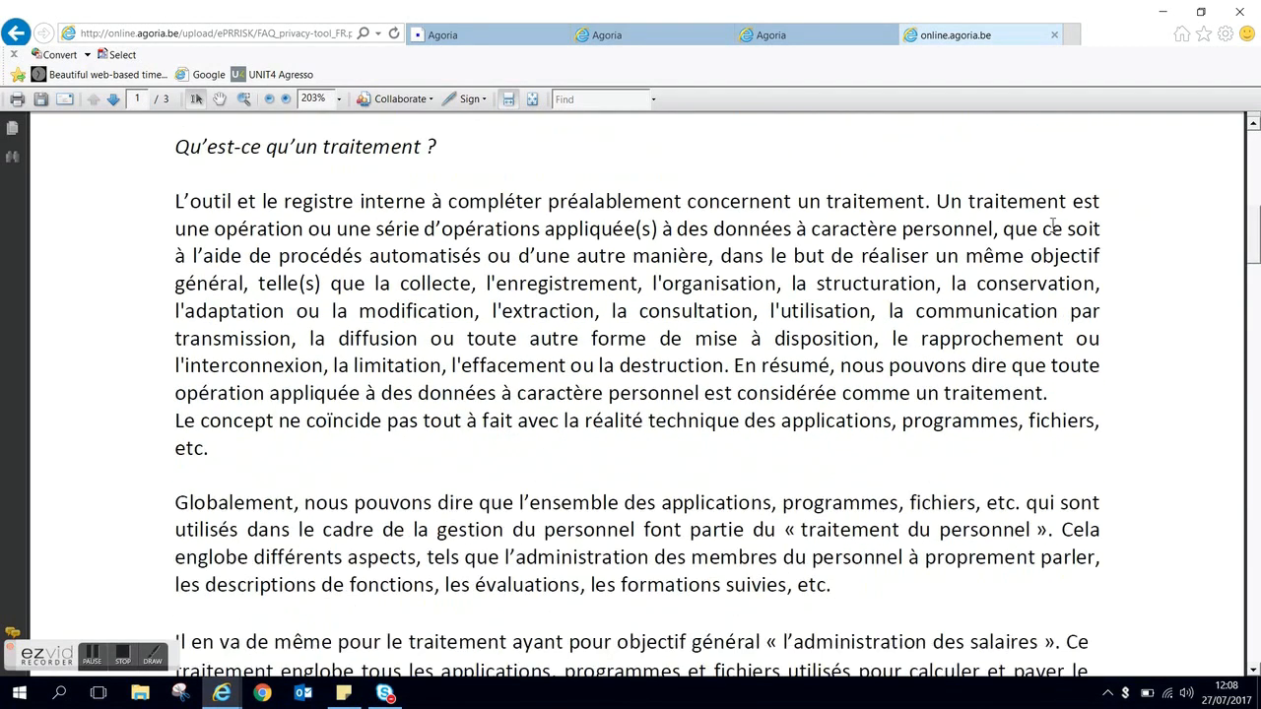
pyautogui.scroll(-2, 1053, 225)
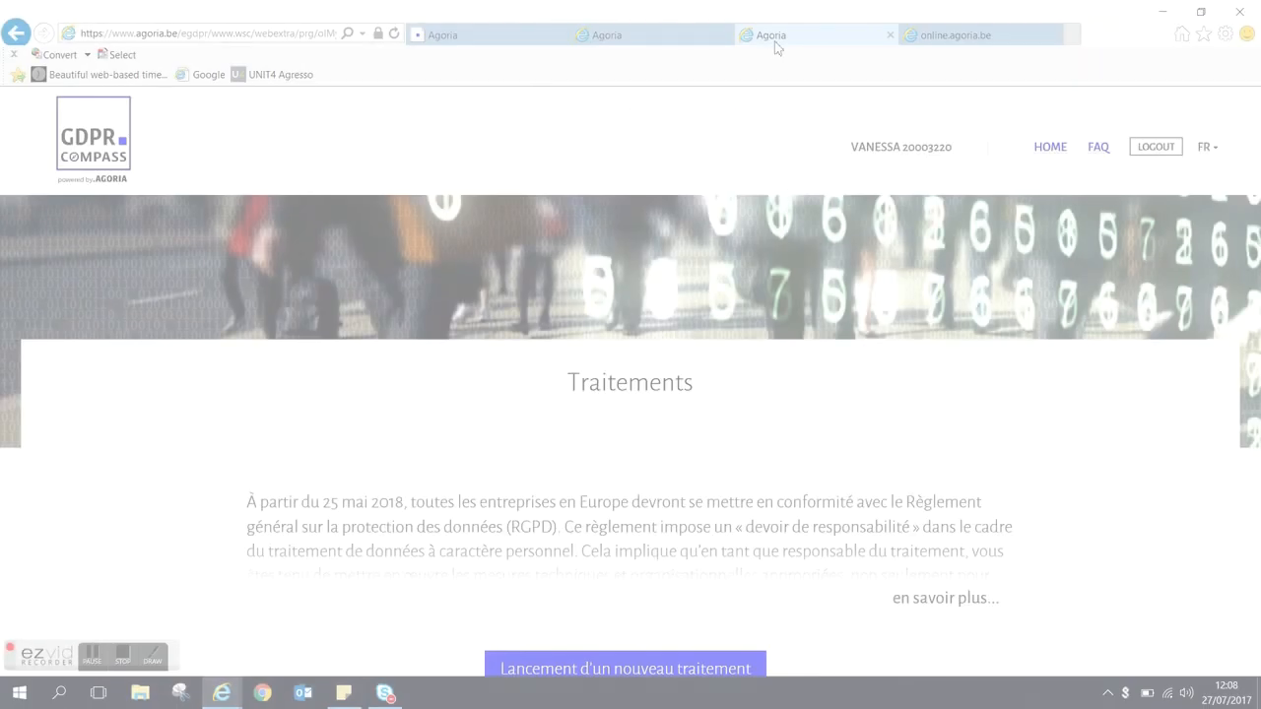
# Step: Return to the Traitements page, begin a new traitement and name it "Demo Direct Marketing FR"
pyautogui.scroll(-1, 648, 631)
pyautogui.scroll(-2, 648, 631)
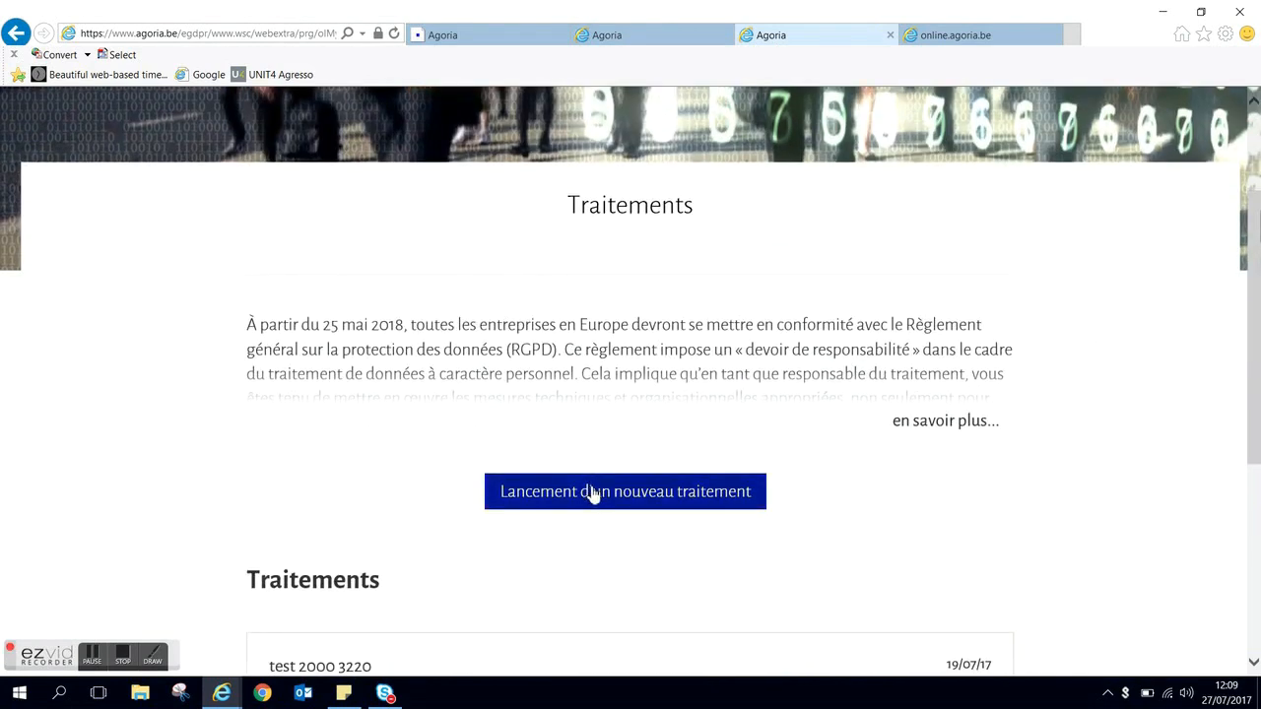
pyautogui.click(592, 492)
pyautogui.scroll(-2, 593, 487)
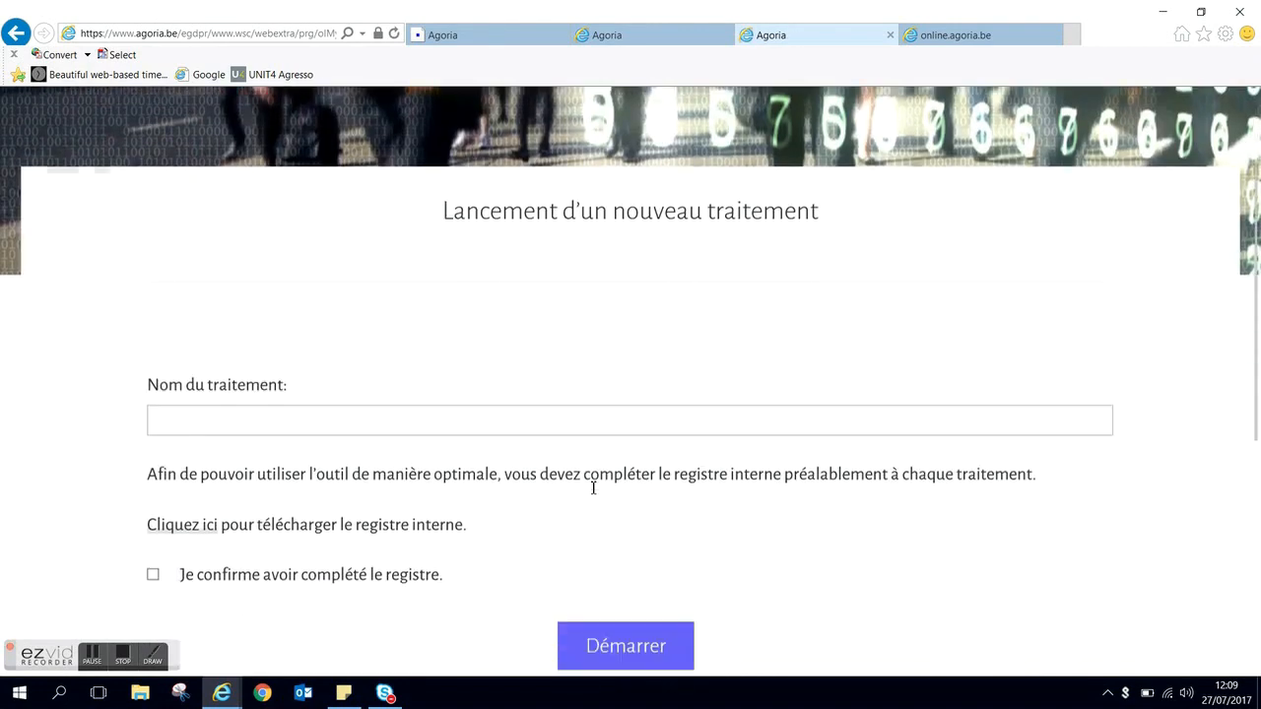
pyautogui.scroll(-1, 427, 424)
pyautogui.click(384, 330)
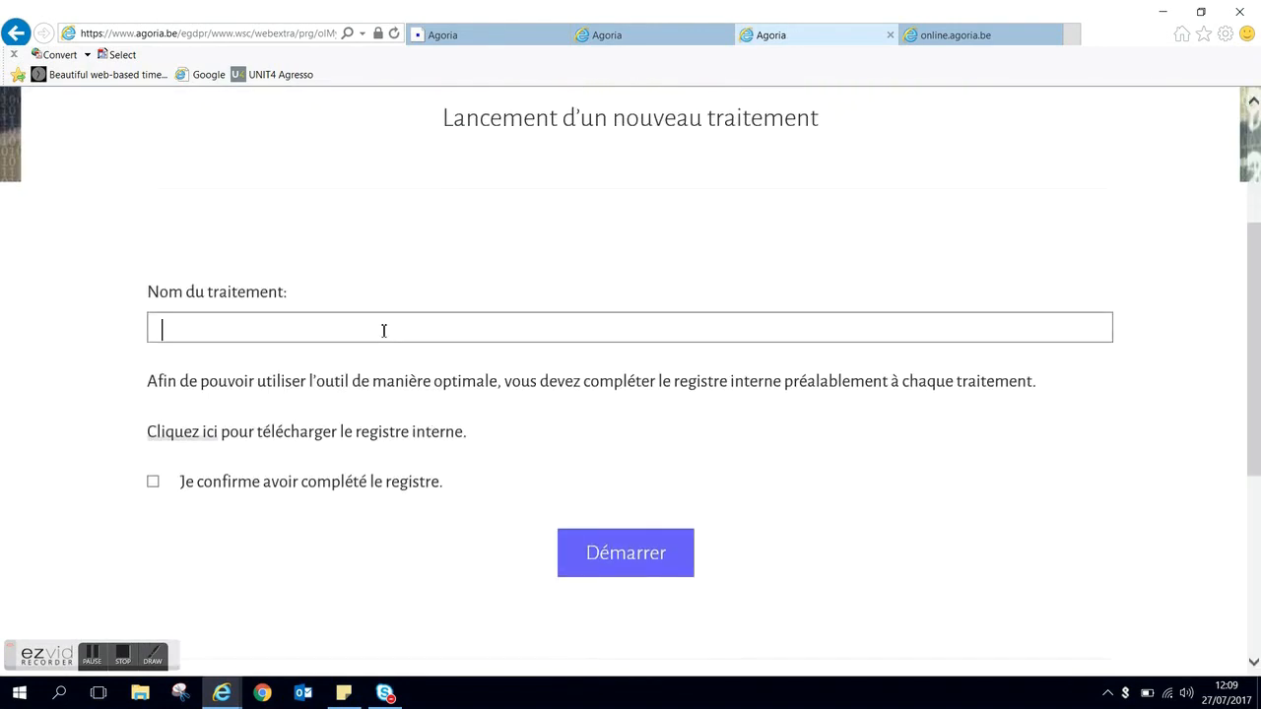
pyautogui.write('Demo')
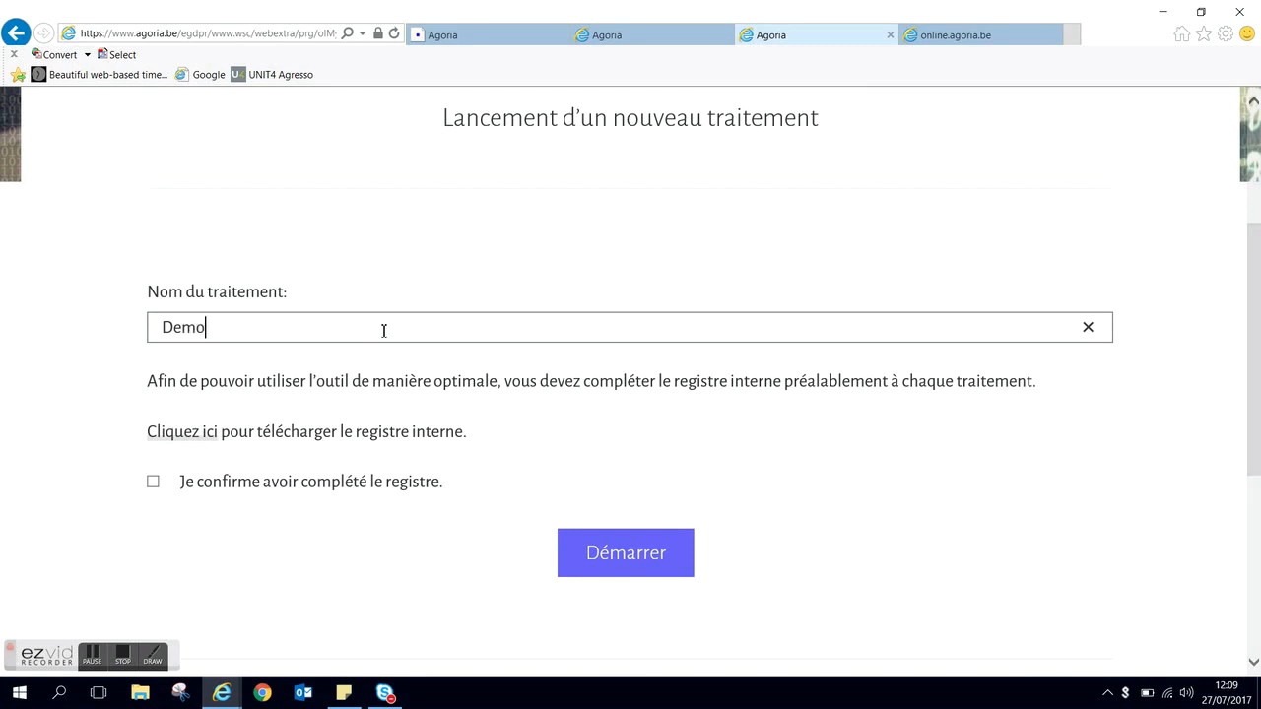
pyautogui.write(' Direct Me')
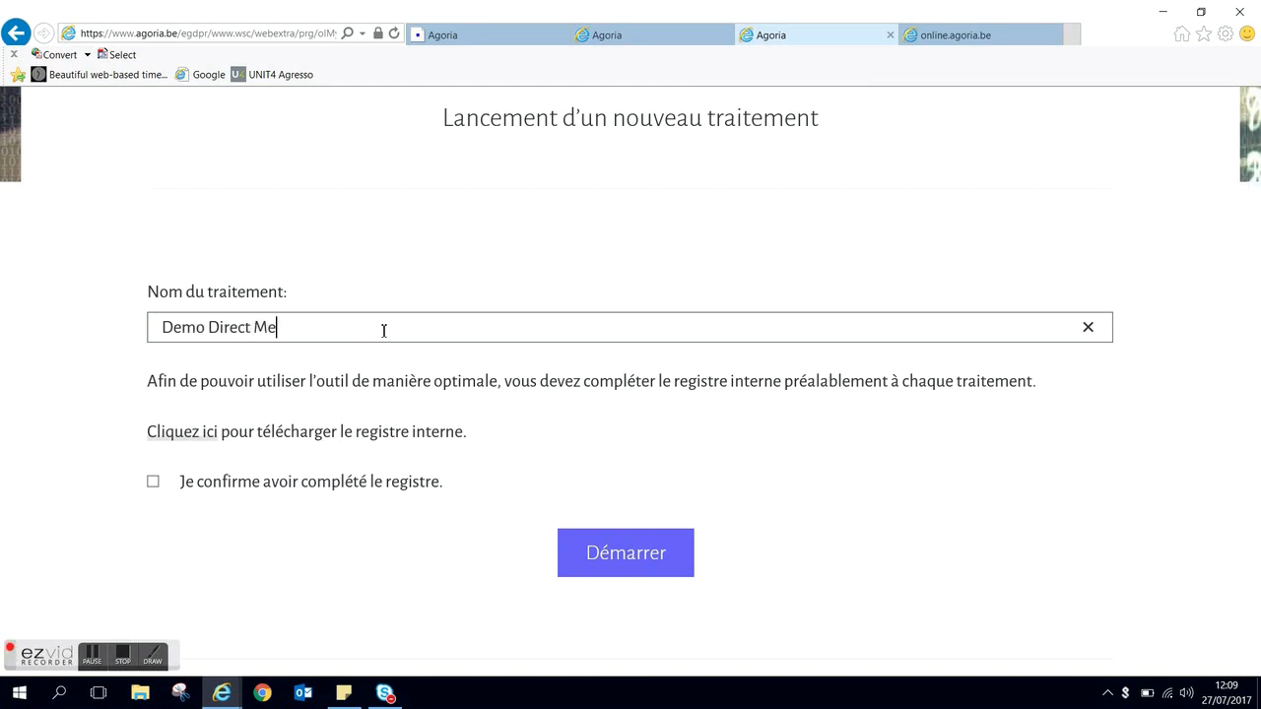
pyautogui.press('BackSpace')
pyautogui.write('arketing FR')
# Step: Open the internal register template Intern_register-FR.xlsm in Excel, review its sections down to the technical and organisational measures, and close it
pyautogui.click(168, 434)
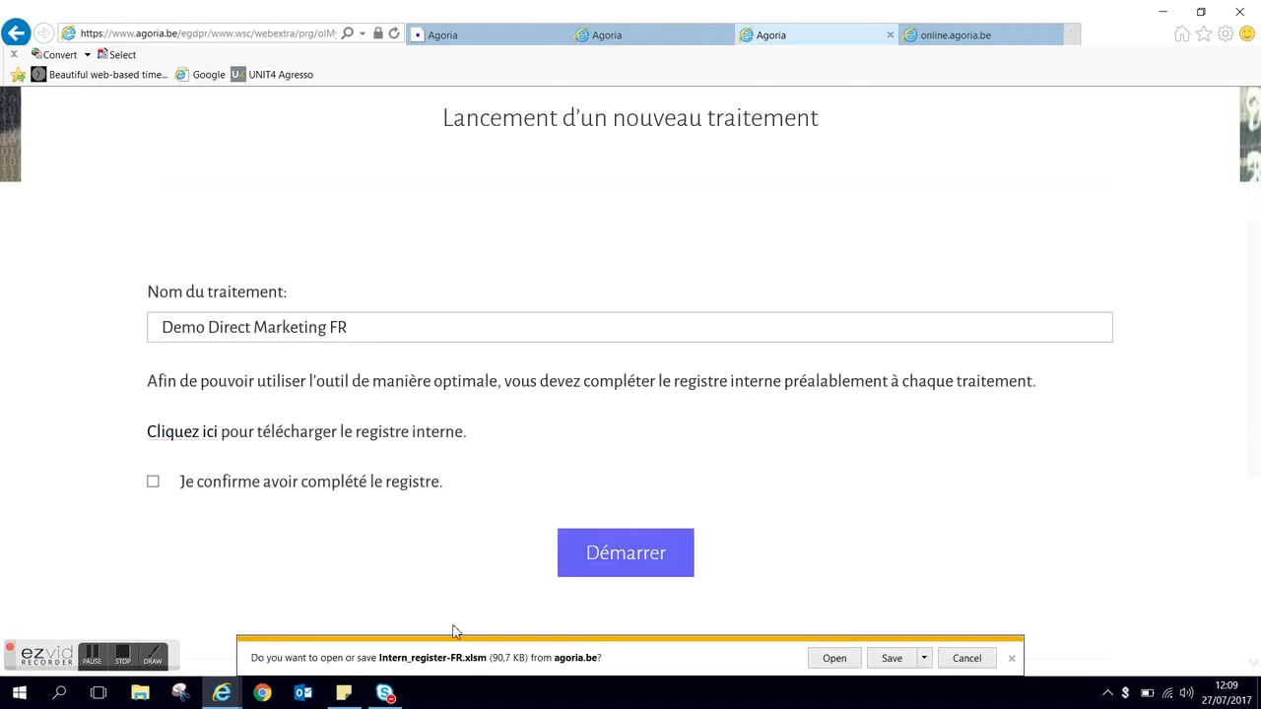
pyautogui.click(834, 658)
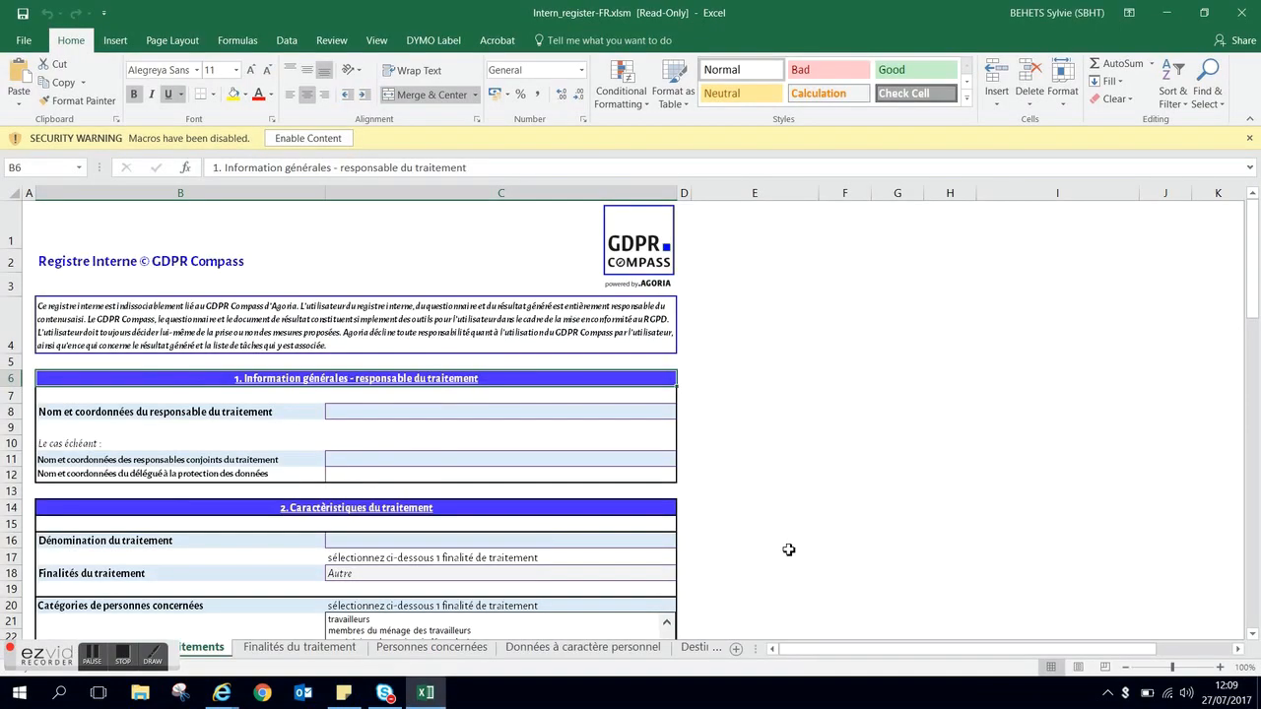
pyautogui.scroll(-4, 788, 546)
pyautogui.scroll(-8, 788, 541)
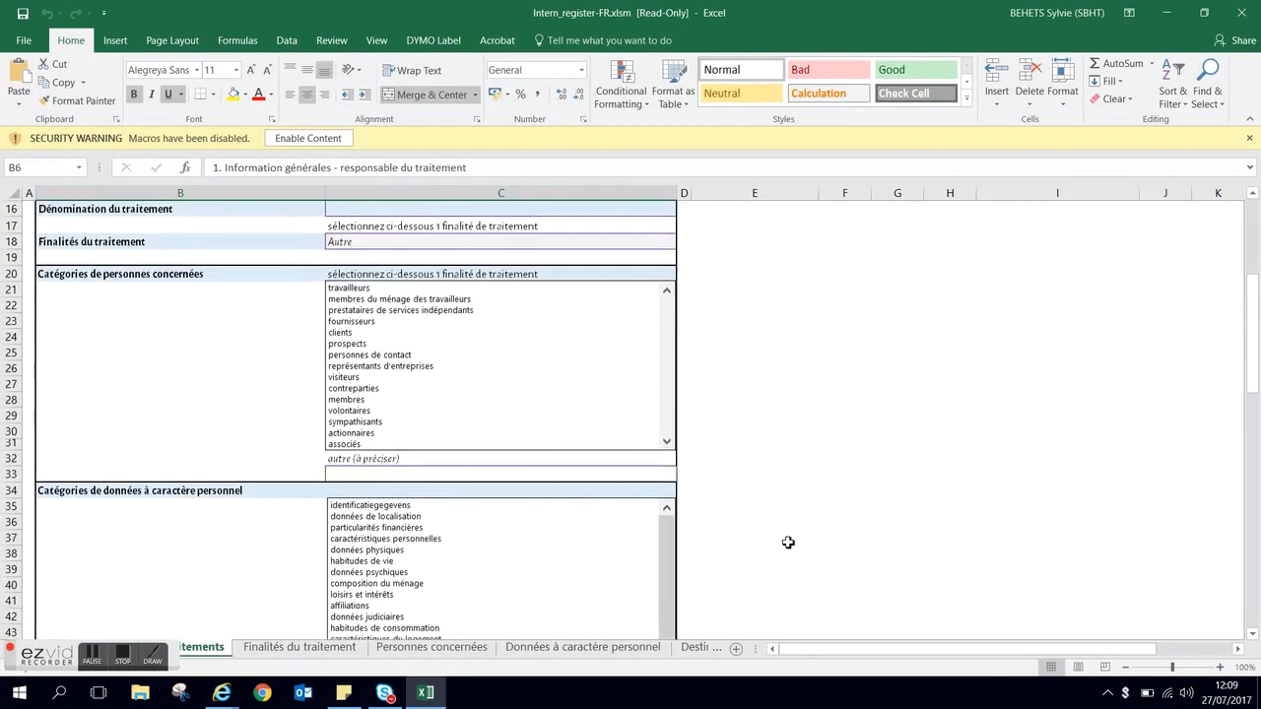
pyautogui.scroll(-7, 788, 541)
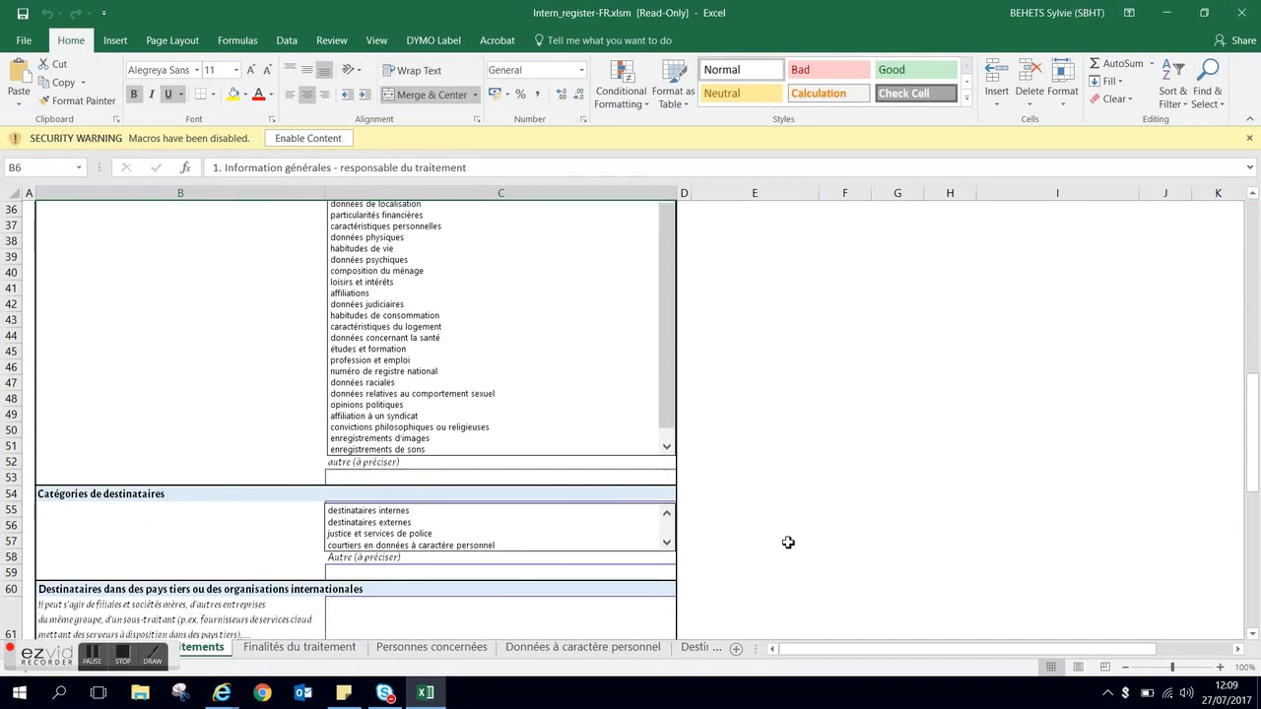
pyautogui.scroll(-12, 788, 542)
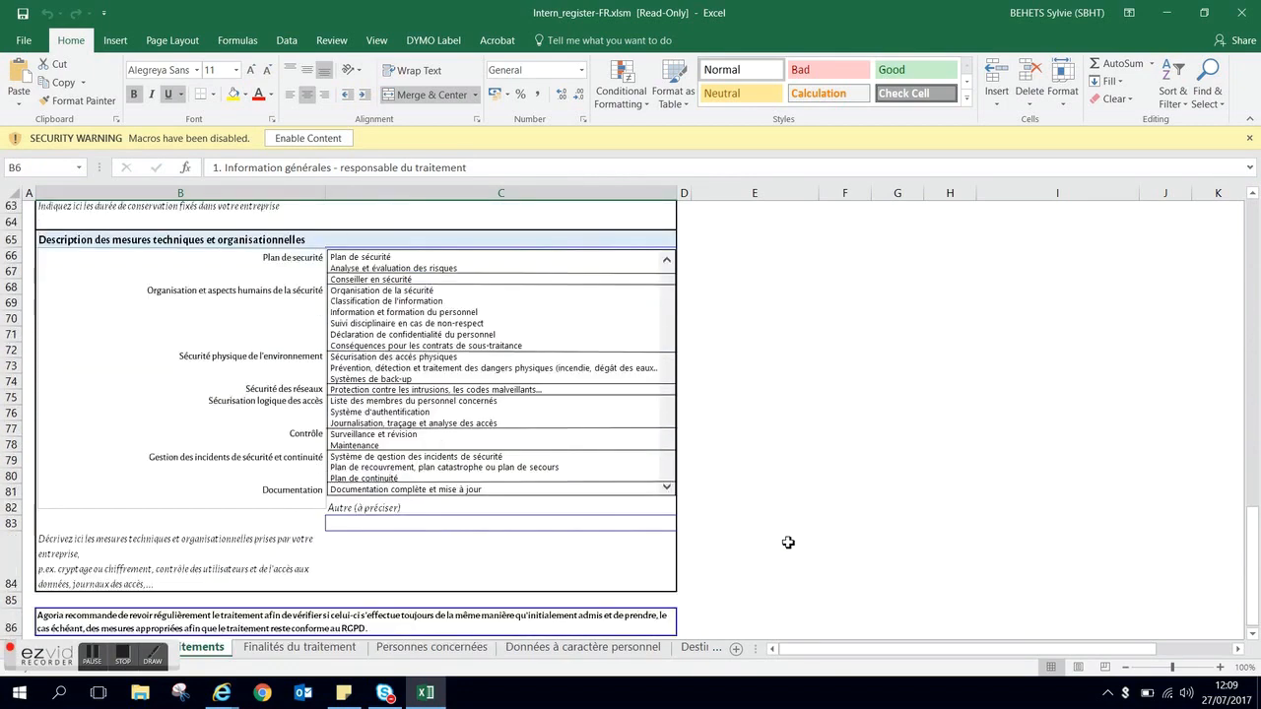
pyautogui.scroll(5, 788, 543)
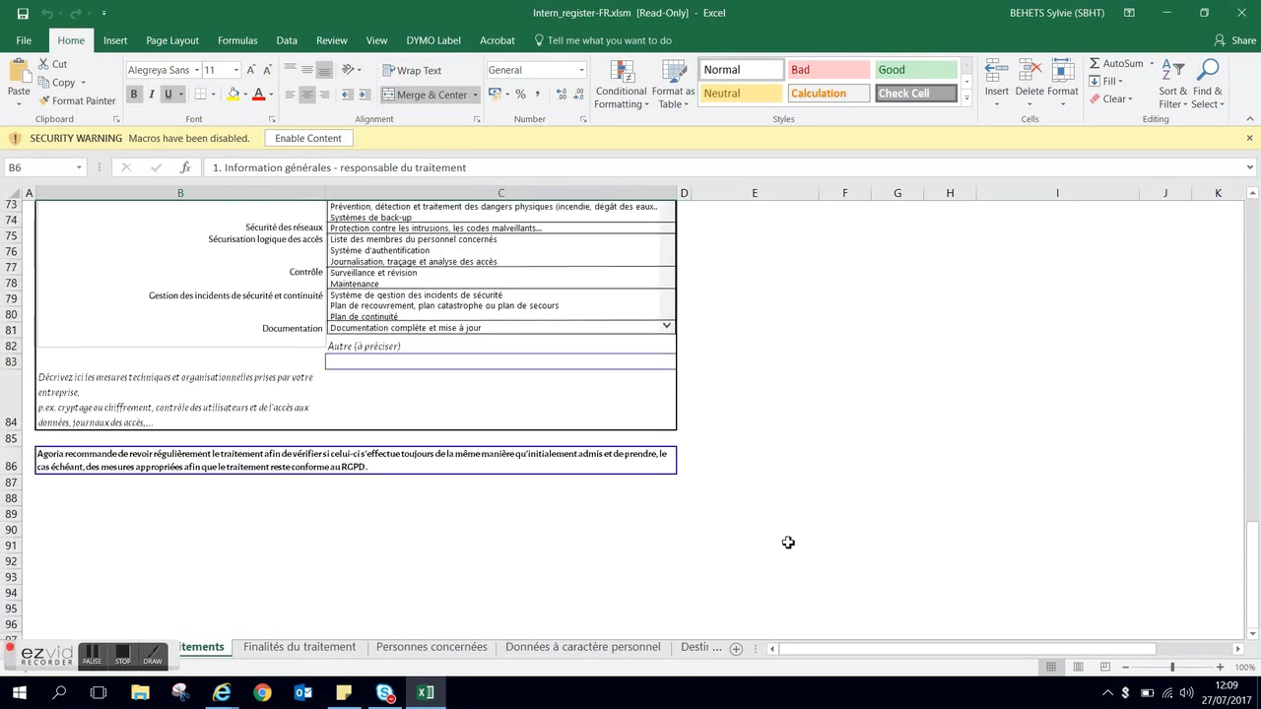
pyautogui.click(1254, 13)
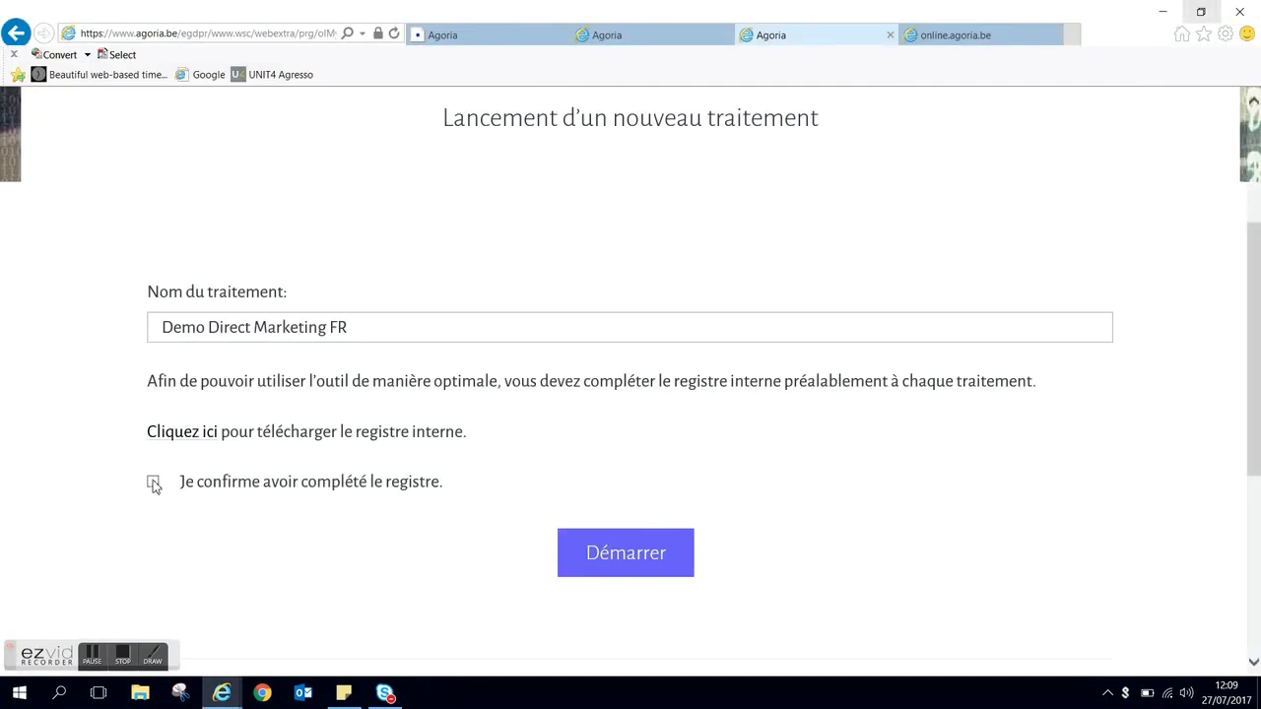
# Step: Confirm that the internal register has been completed and start the questionnaire for the new traitement
pyautogui.click(154, 484)
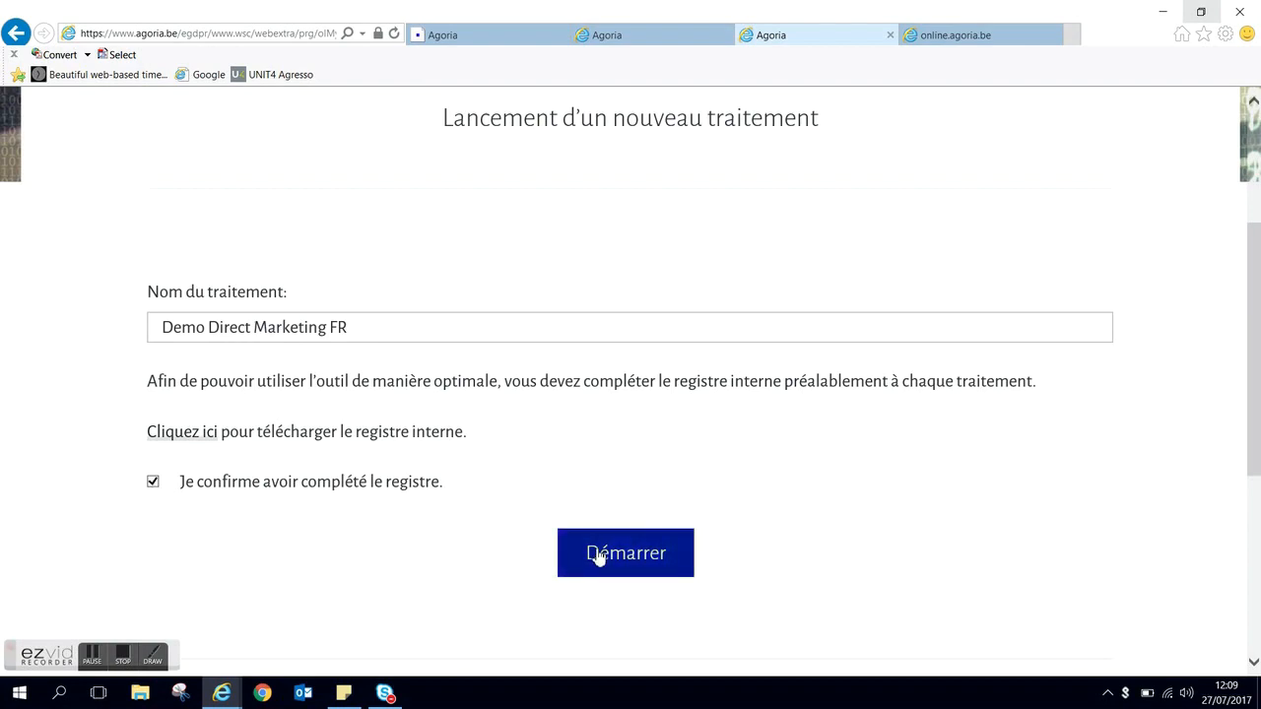
pyautogui.click(625, 569)
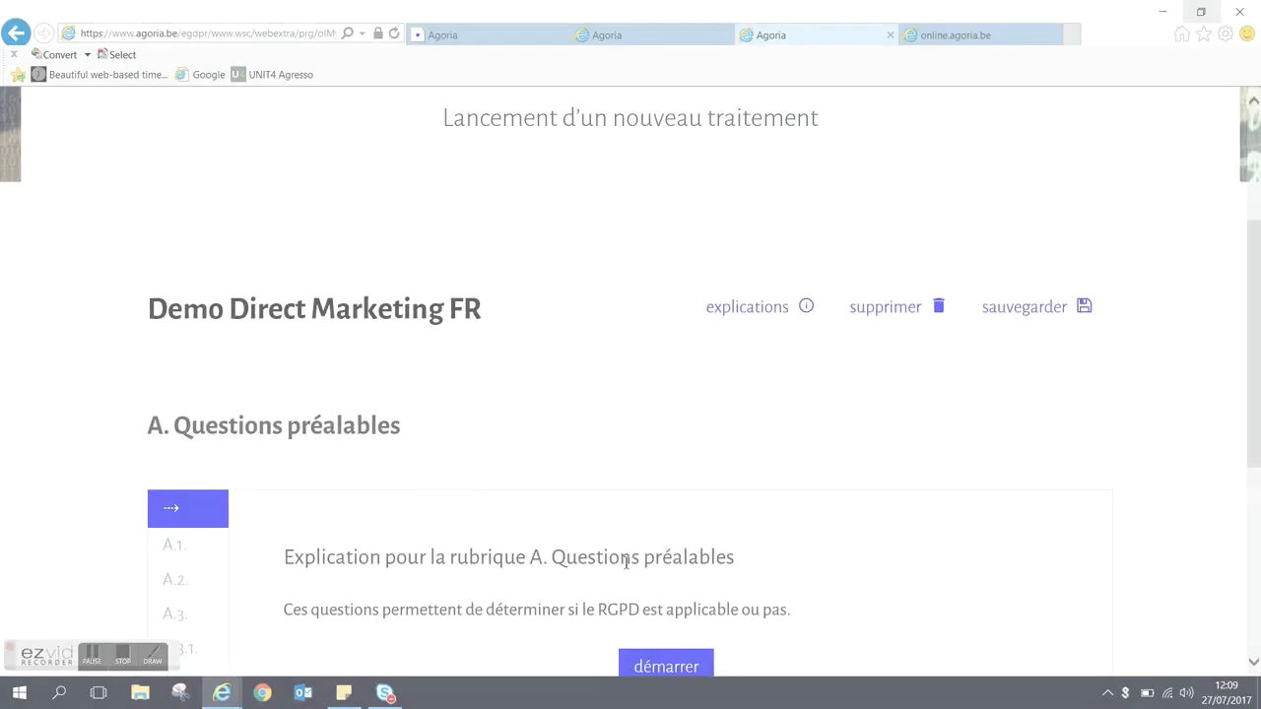
pyautogui.scroll(-2, 624, 561)
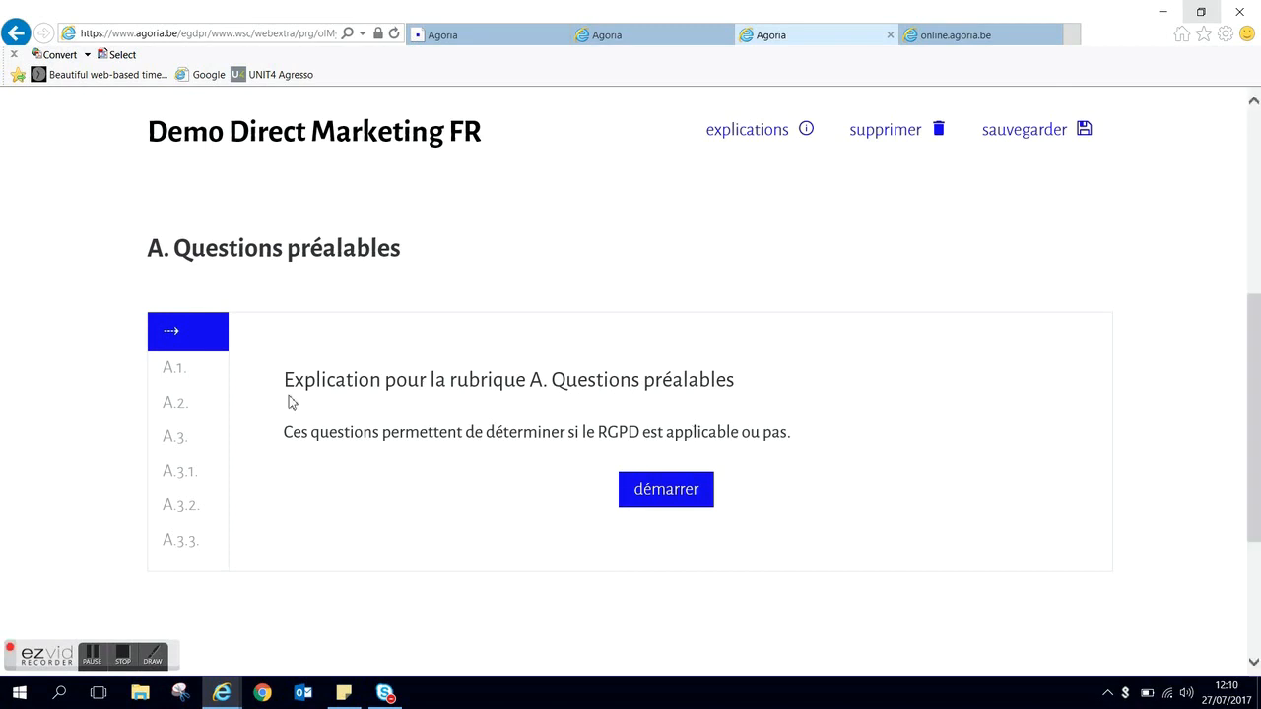
# Step: Start section A, Questions préalables, and consult the explanation of question A.1
pyautogui.click(637, 502)
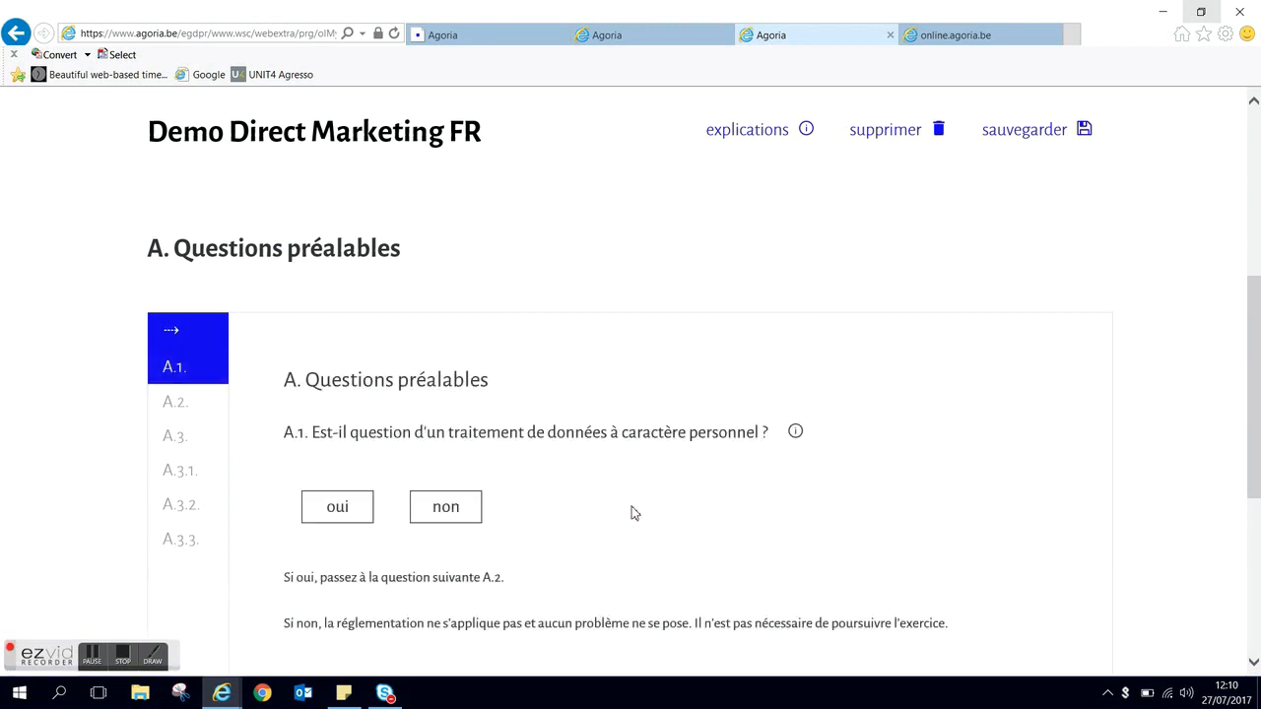
pyautogui.click(795, 435)
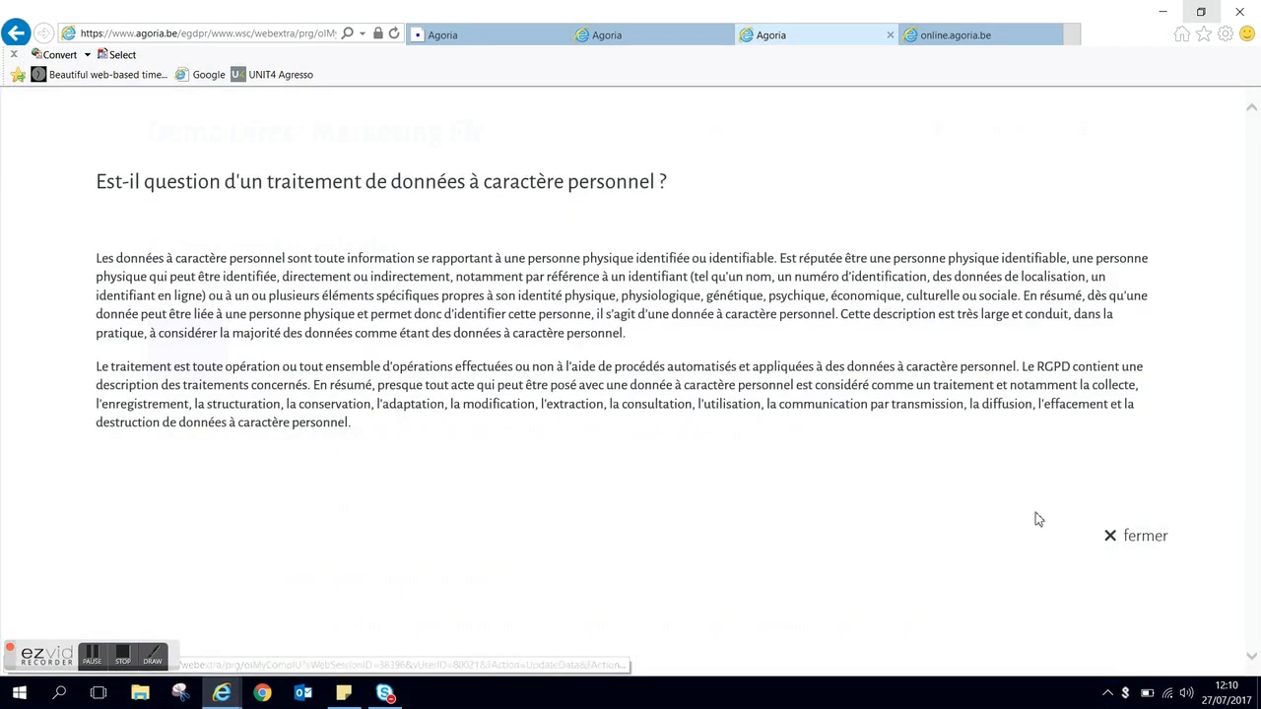
pyautogui.click(1133, 540)
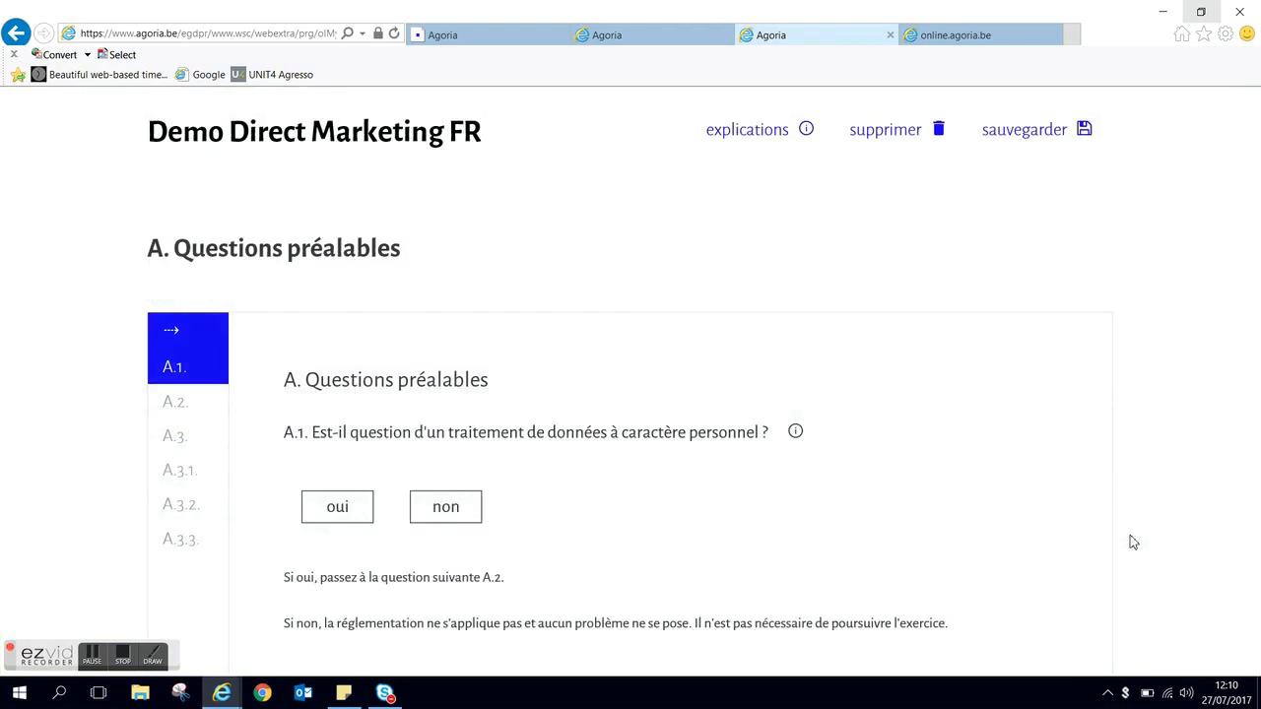
# Step: Answer "oui" to all the preliminary questions of section A, from A.1 through A.3.3
pyautogui.click(335, 510)
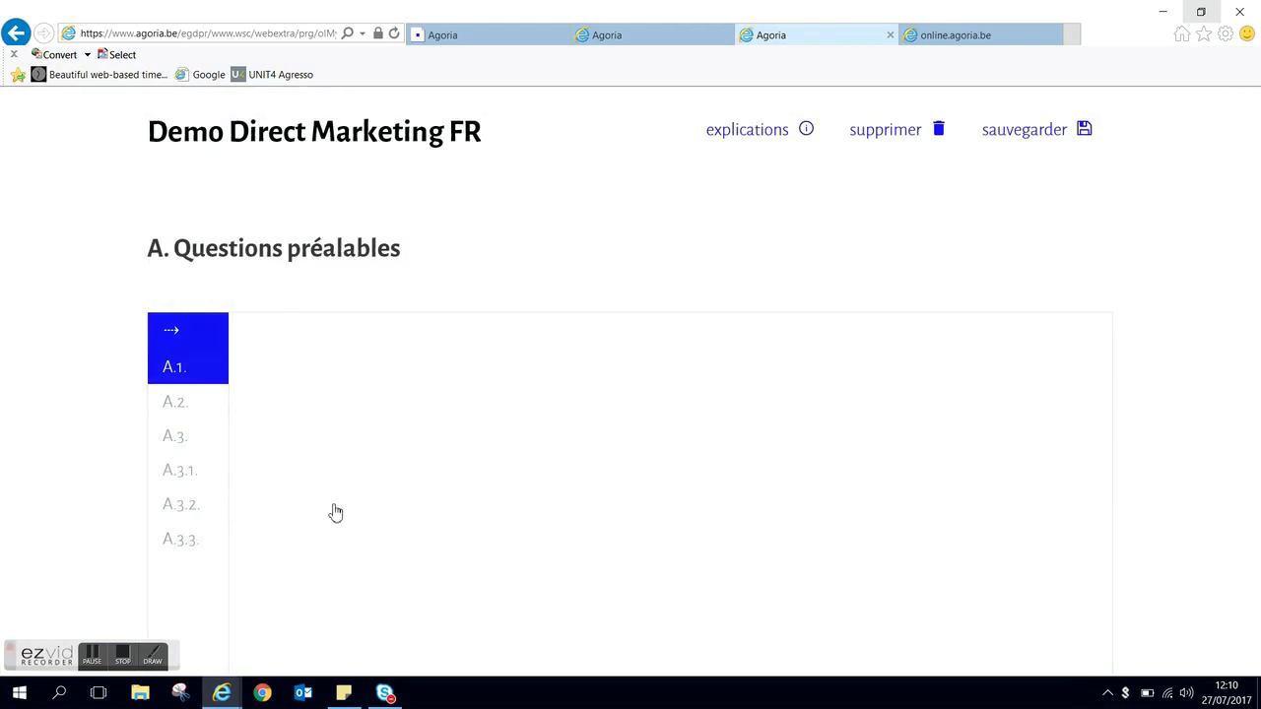
pyautogui.click(336, 509)
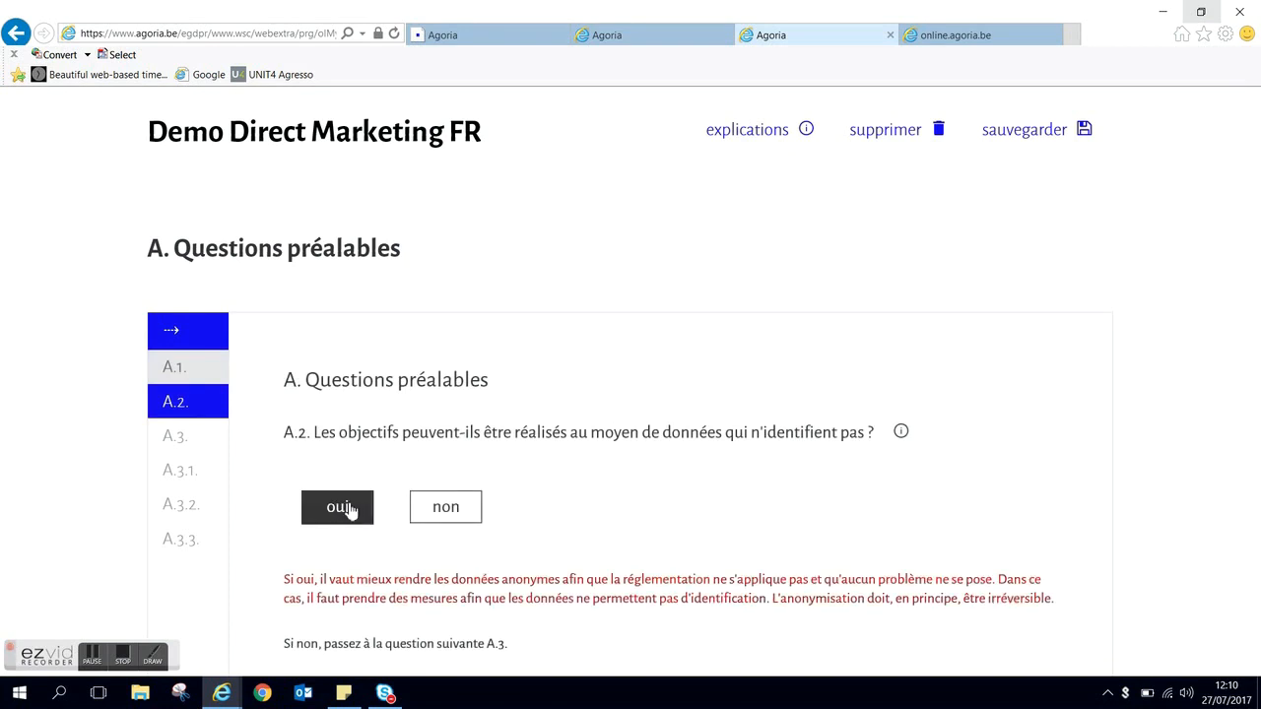
pyautogui.click(342, 510)
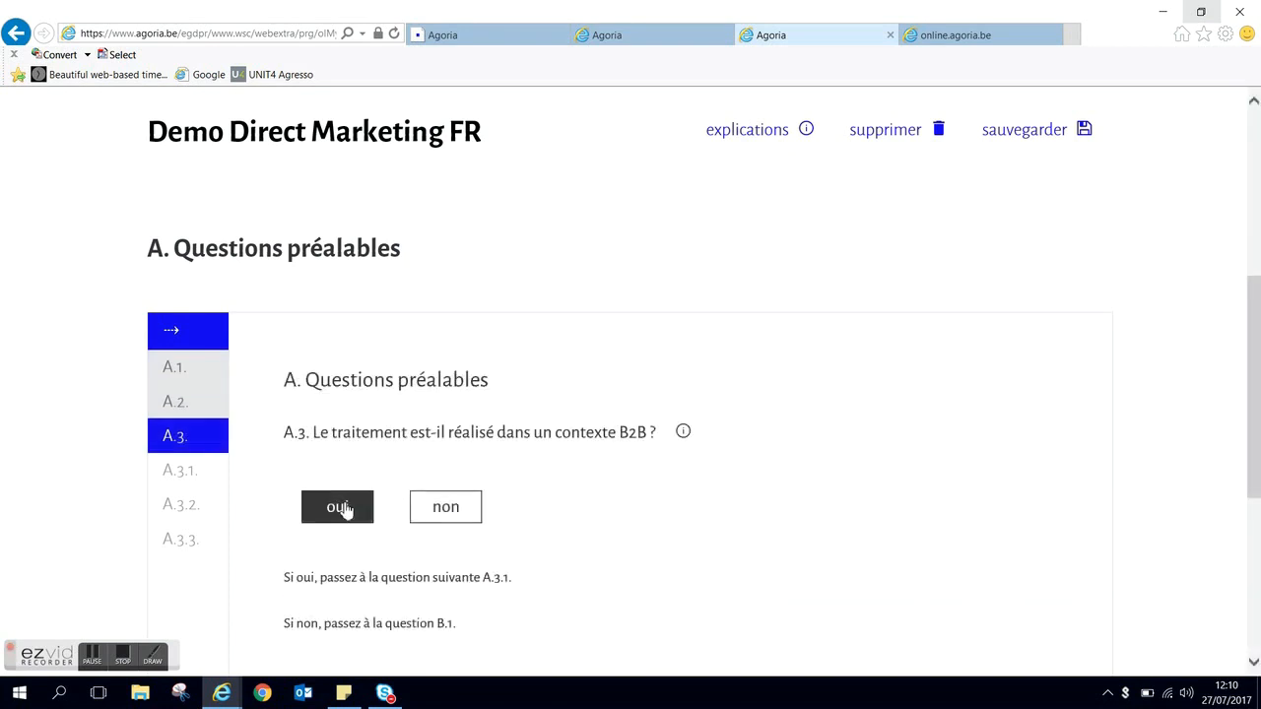
pyautogui.click(342, 510)
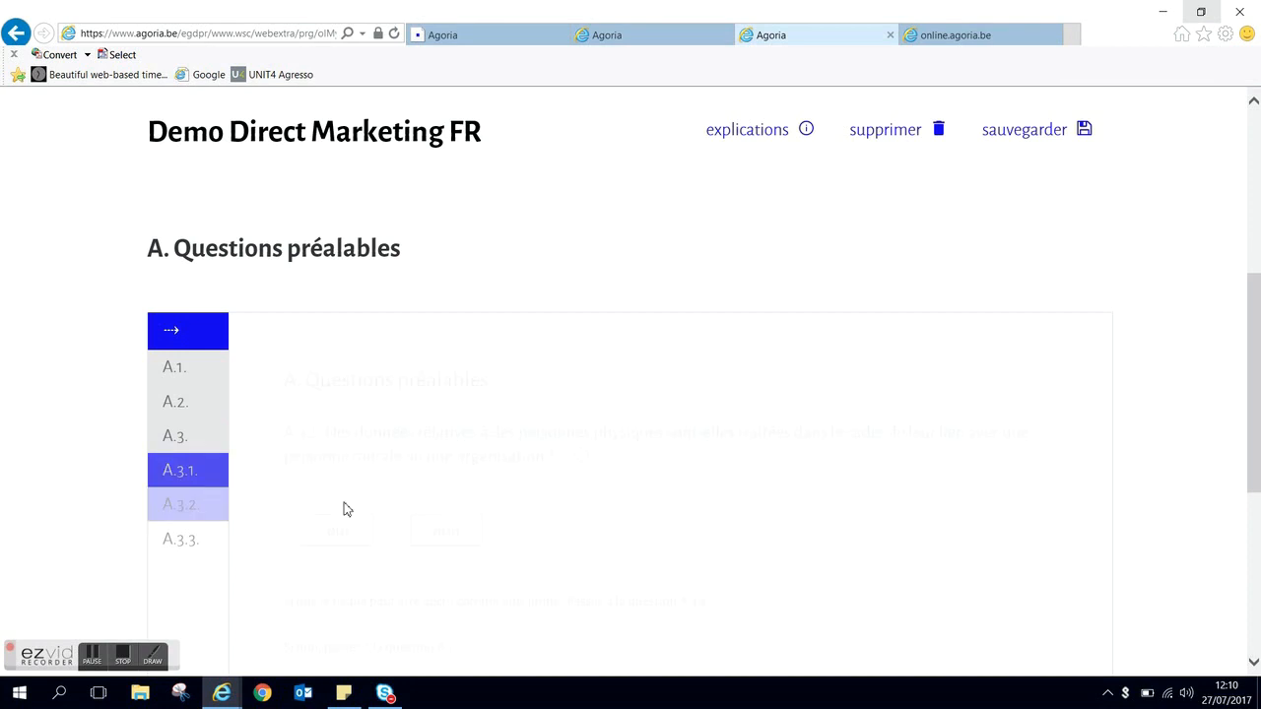
pyautogui.click(335, 537)
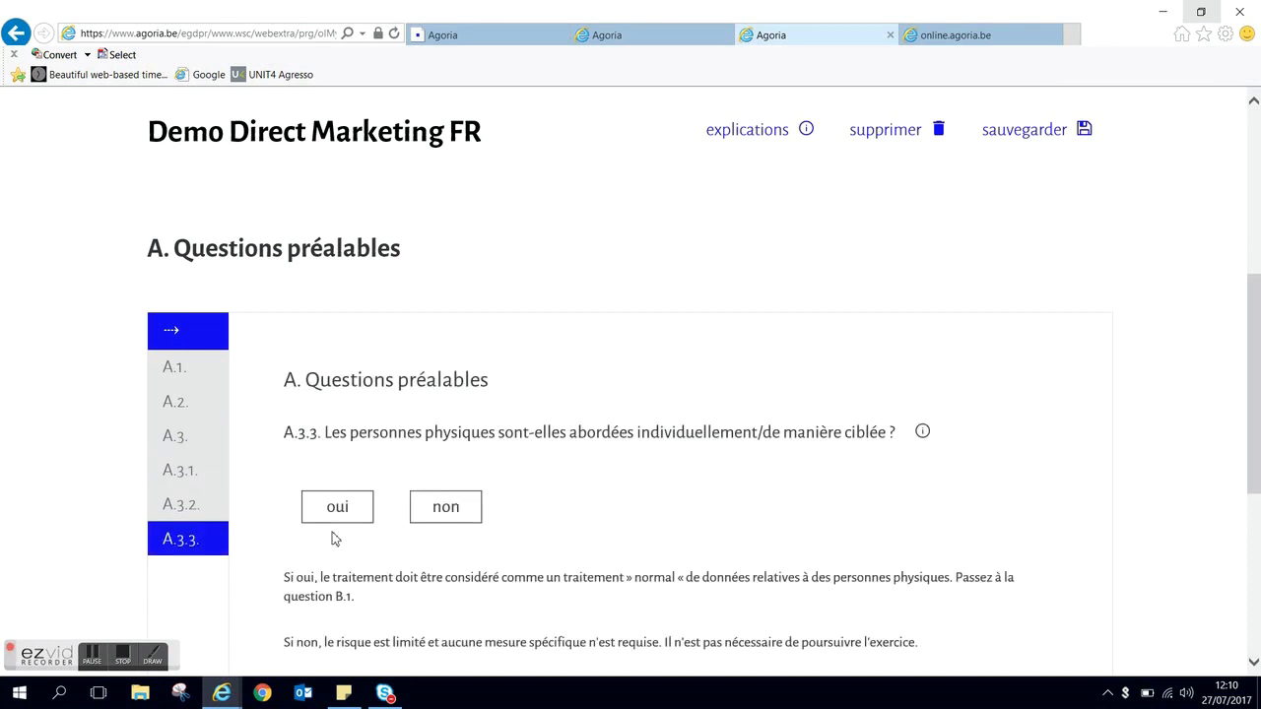
pyautogui.scroll(-1, 333, 537)
pyautogui.click(428, 433)
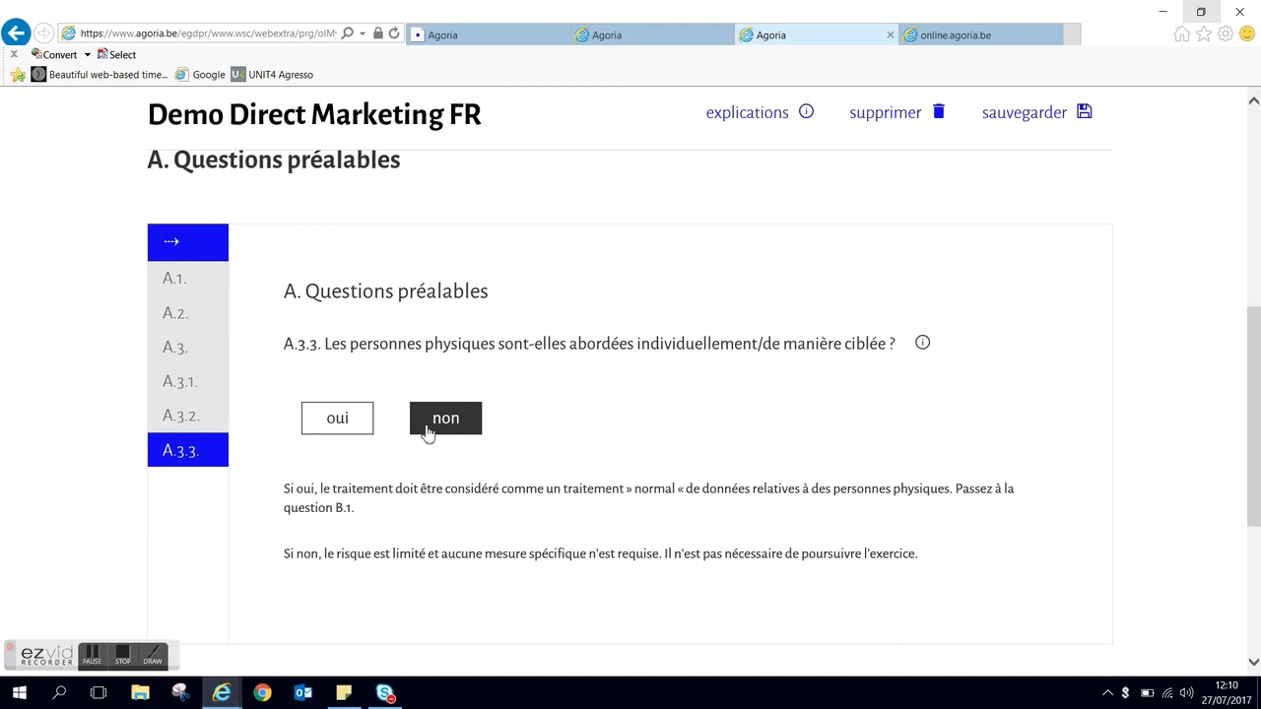
pyautogui.click(332, 425)
pyautogui.click(332, 503)
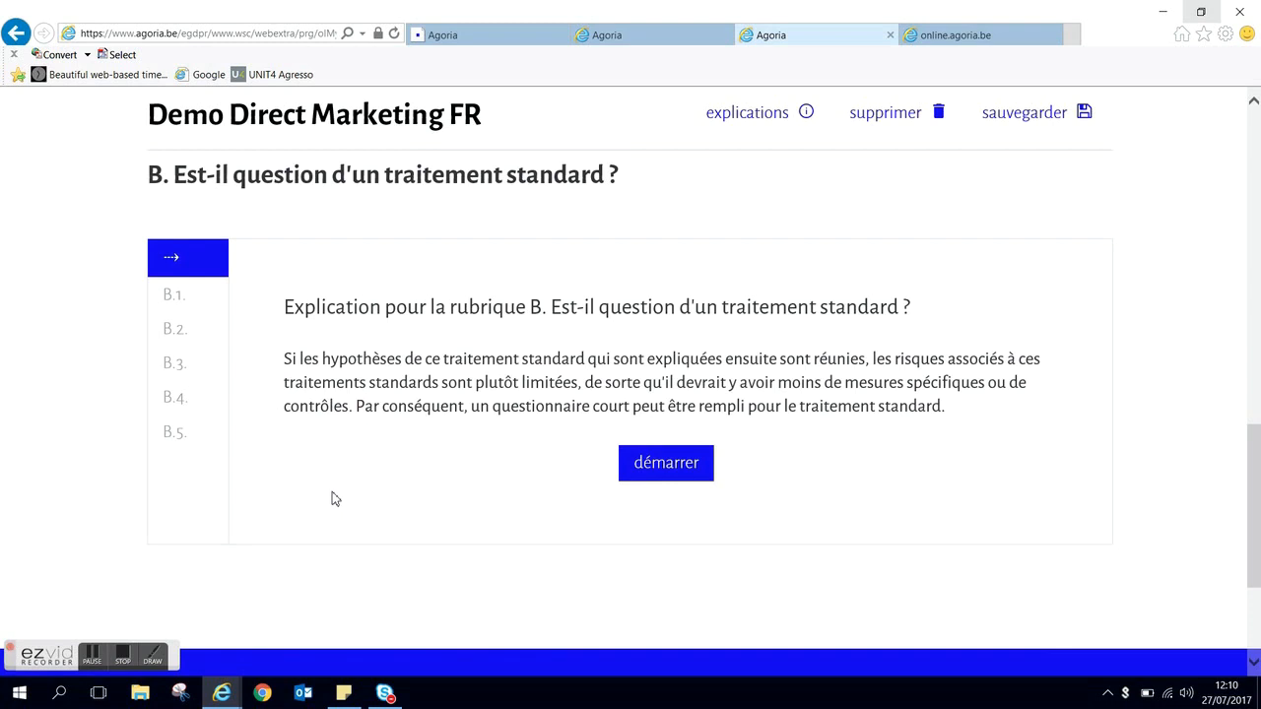
# Step: Start section B and answer "non" to standard traitement questions B.1 through B.4, and "oui" to B.5 on communication
pyautogui.click(654, 465)
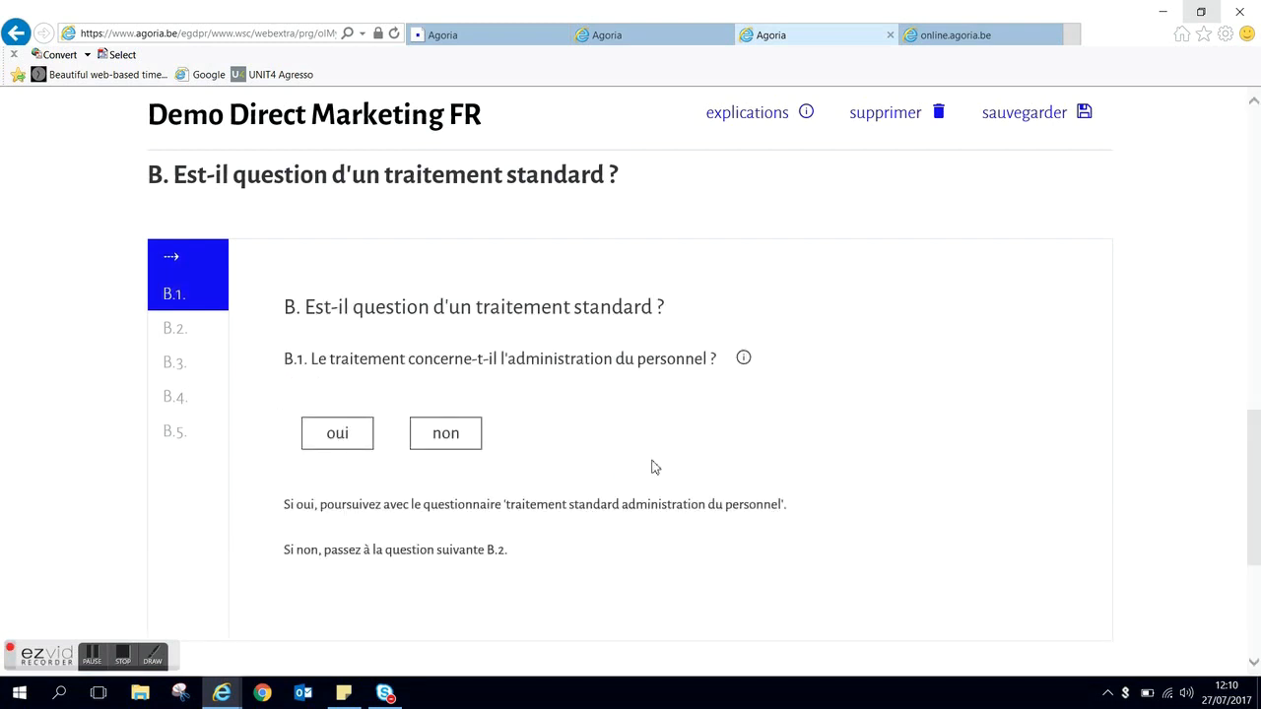
pyautogui.click(443, 444)
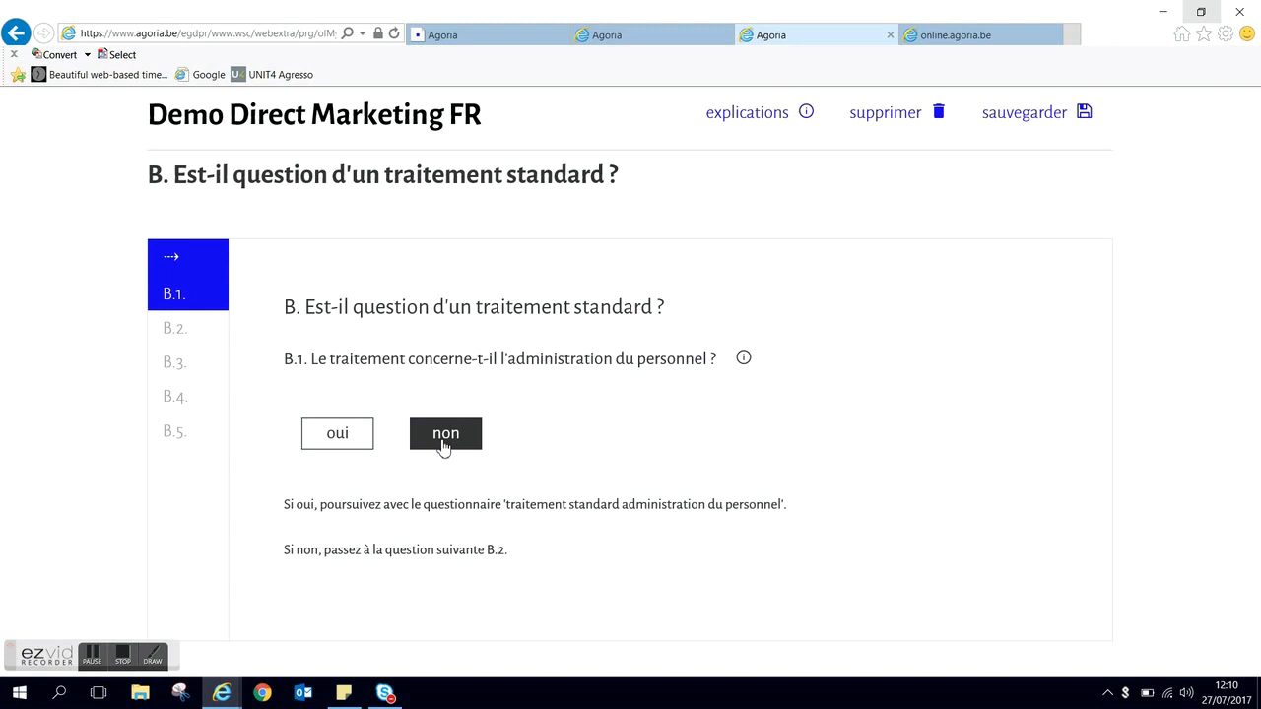
pyautogui.click(442, 444)
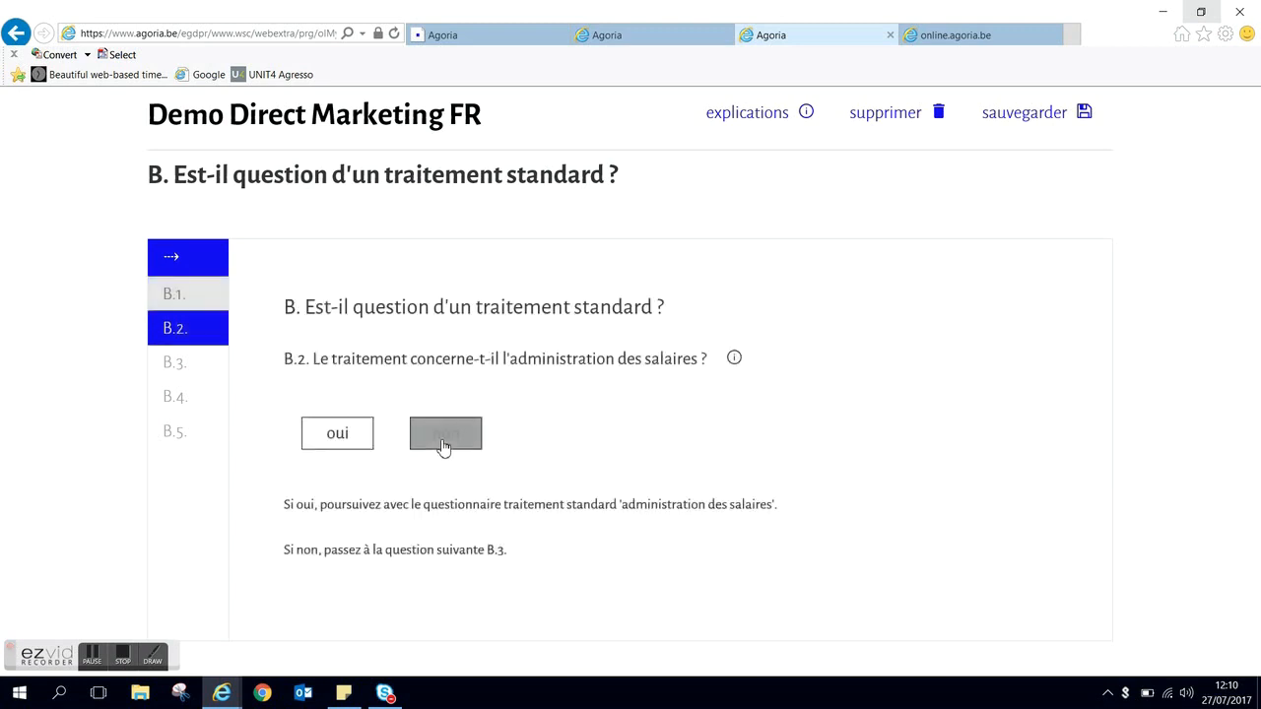
pyautogui.click(442, 444)
pyautogui.click(443, 444)
pyautogui.click(442, 444)
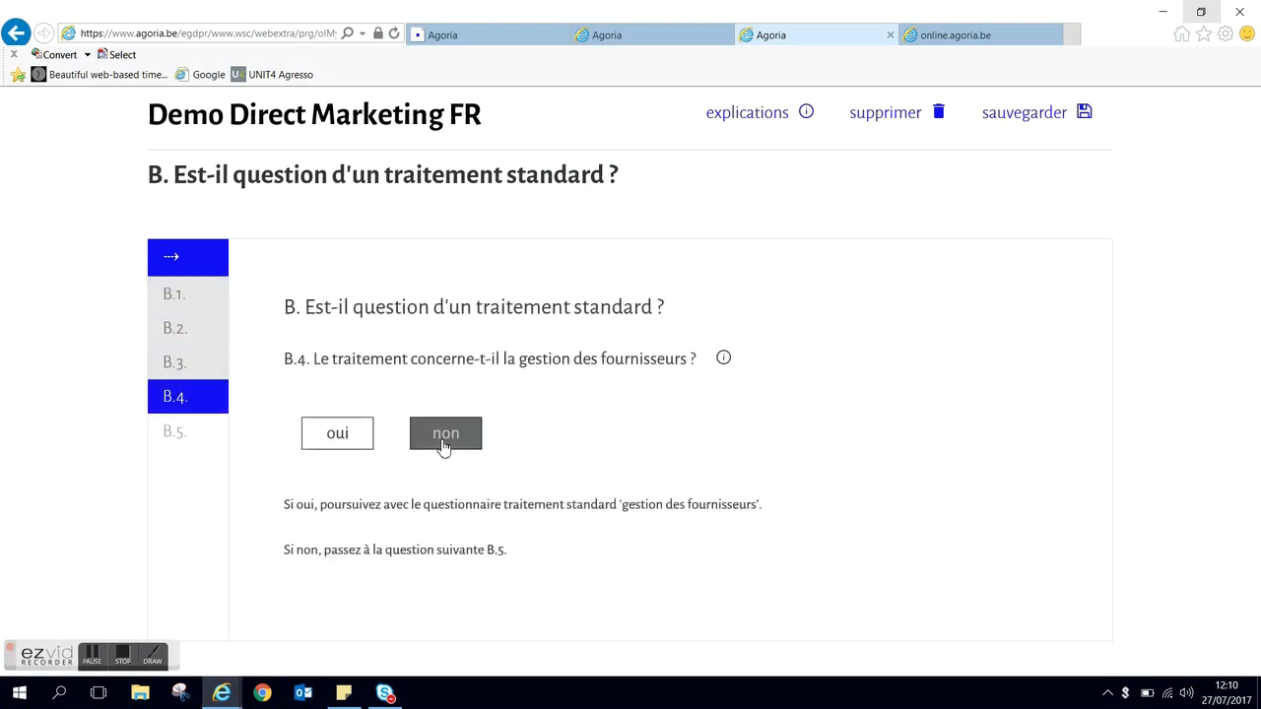
pyautogui.click(337, 433)
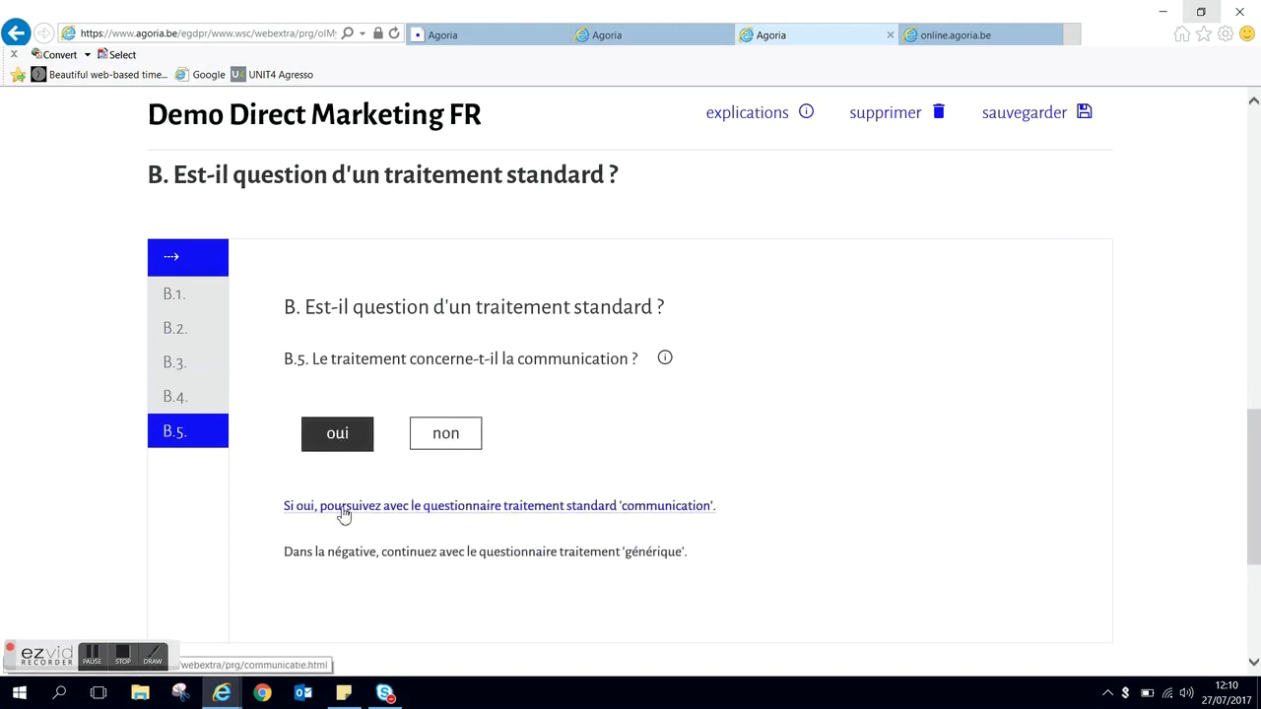
# Step: Continue to the standard traitement "communication" questionnaire and read through its list of principles and conditions
pyautogui.click(343, 506)
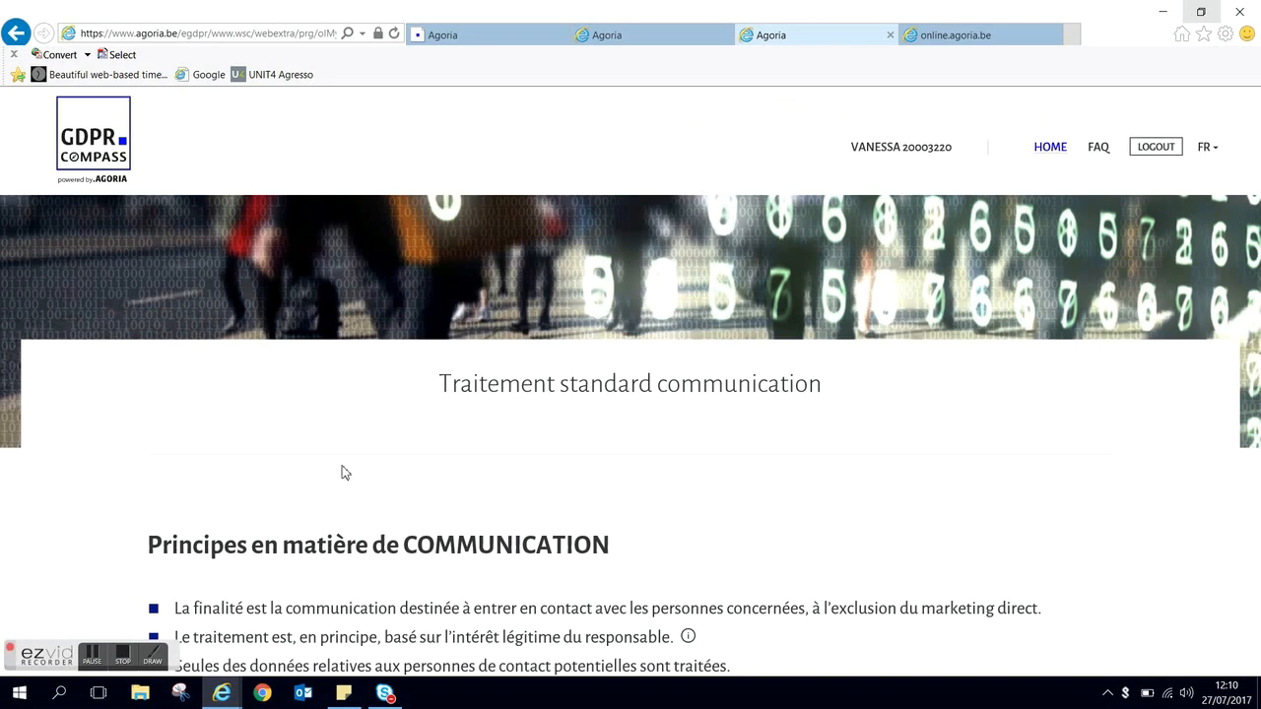
pyautogui.scroll(-3, 345, 469)
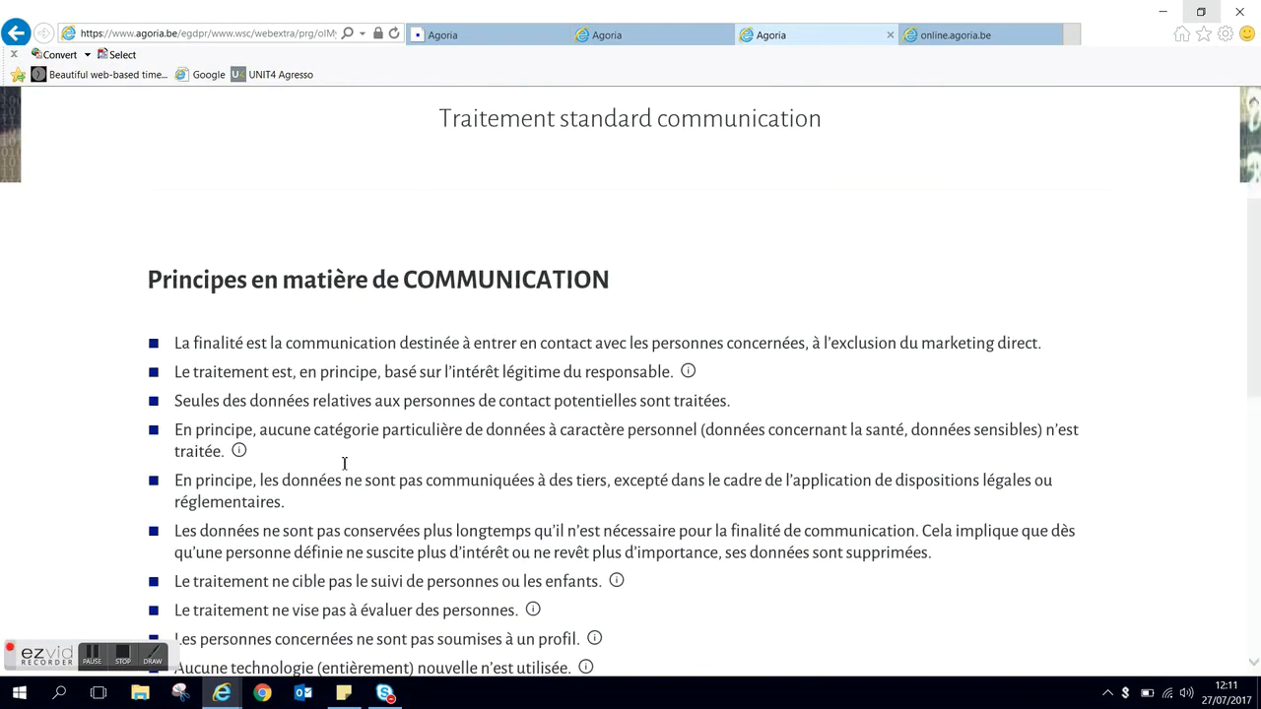
pyautogui.scroll(-4, 345, 463)
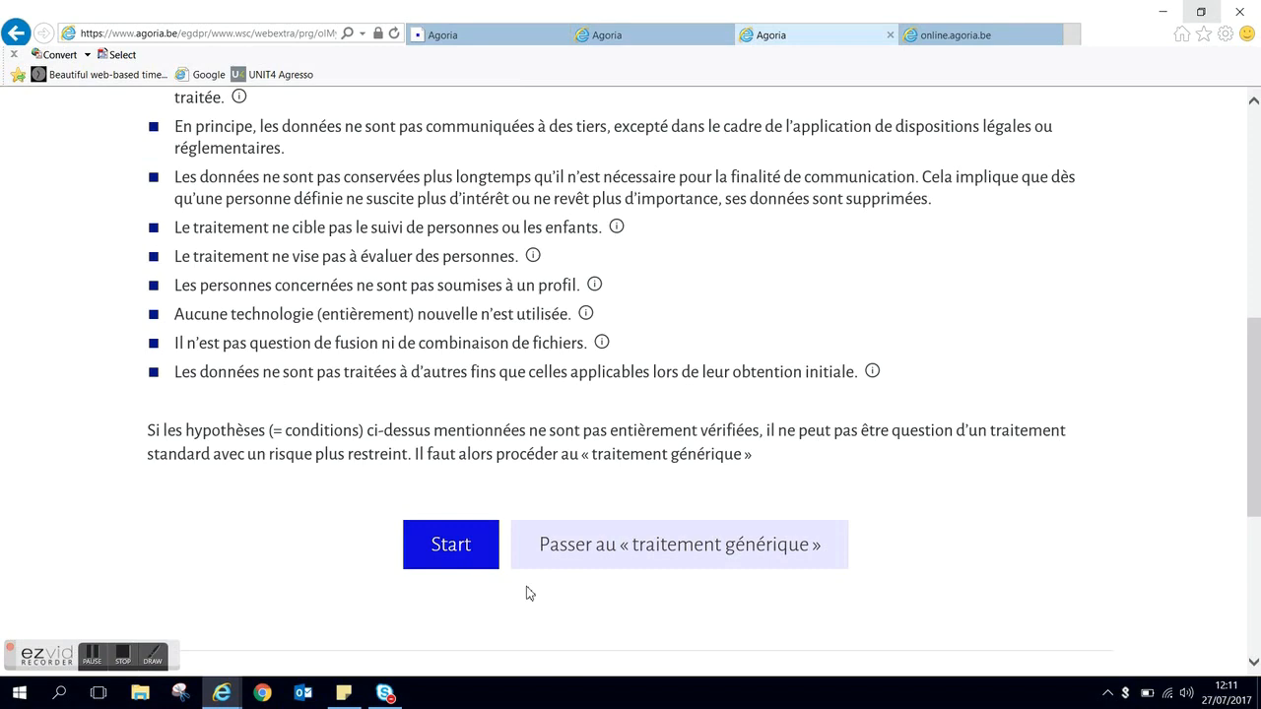
# Step: Switch to the "traitement générique" and start its section 1, Finalités/objet, after reading the section's explanation
pyautogui.click(598, 554)
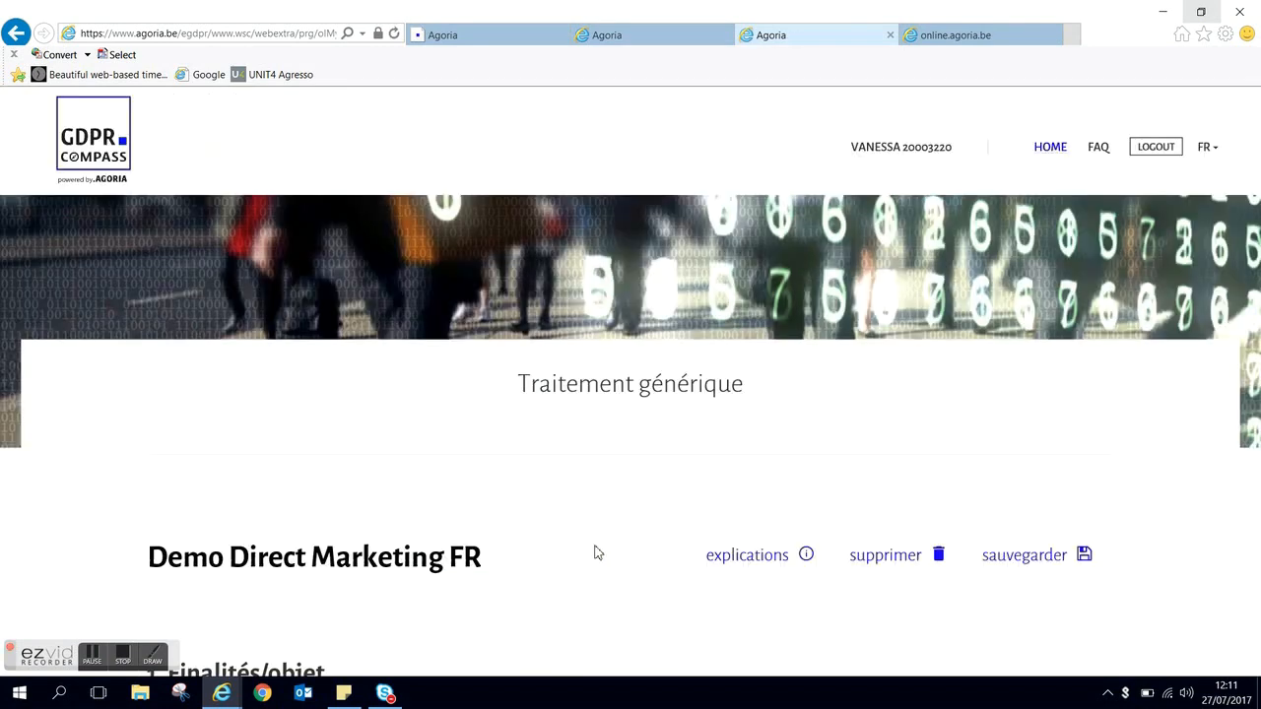
pyautogui.scroll(-5, 594, 554)
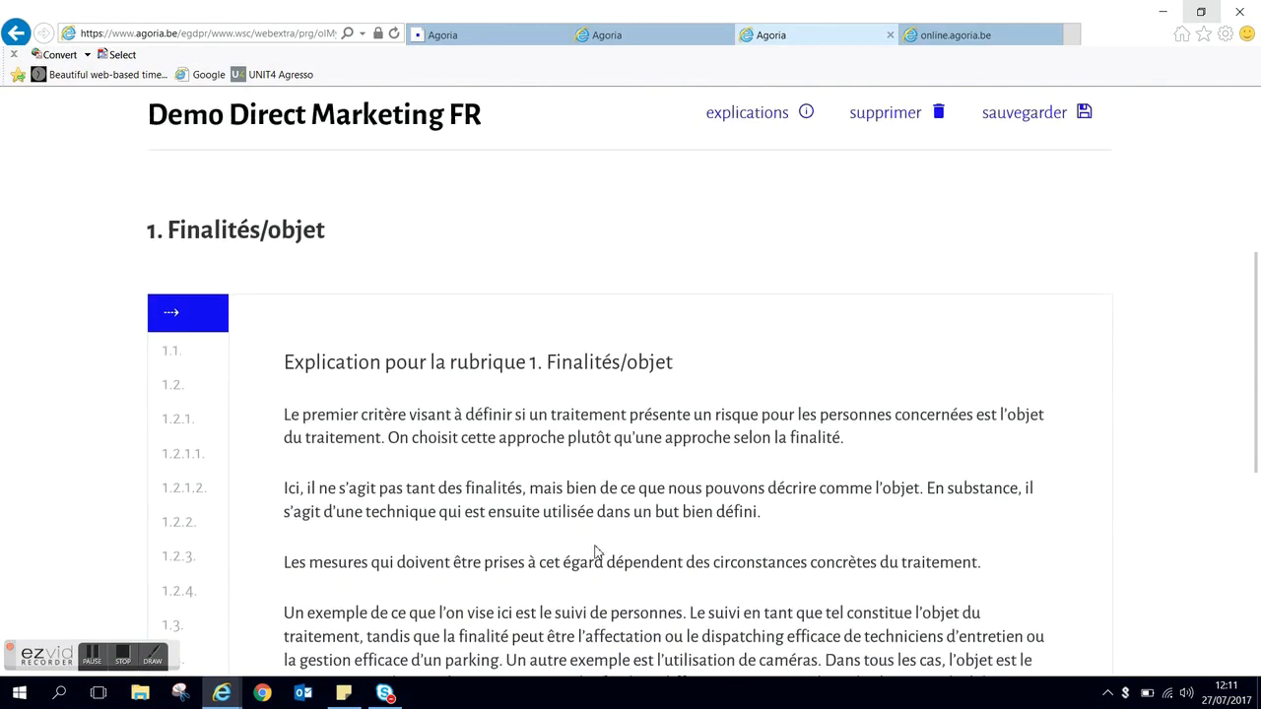
pyautogui.scroll(-2, 594, 553)
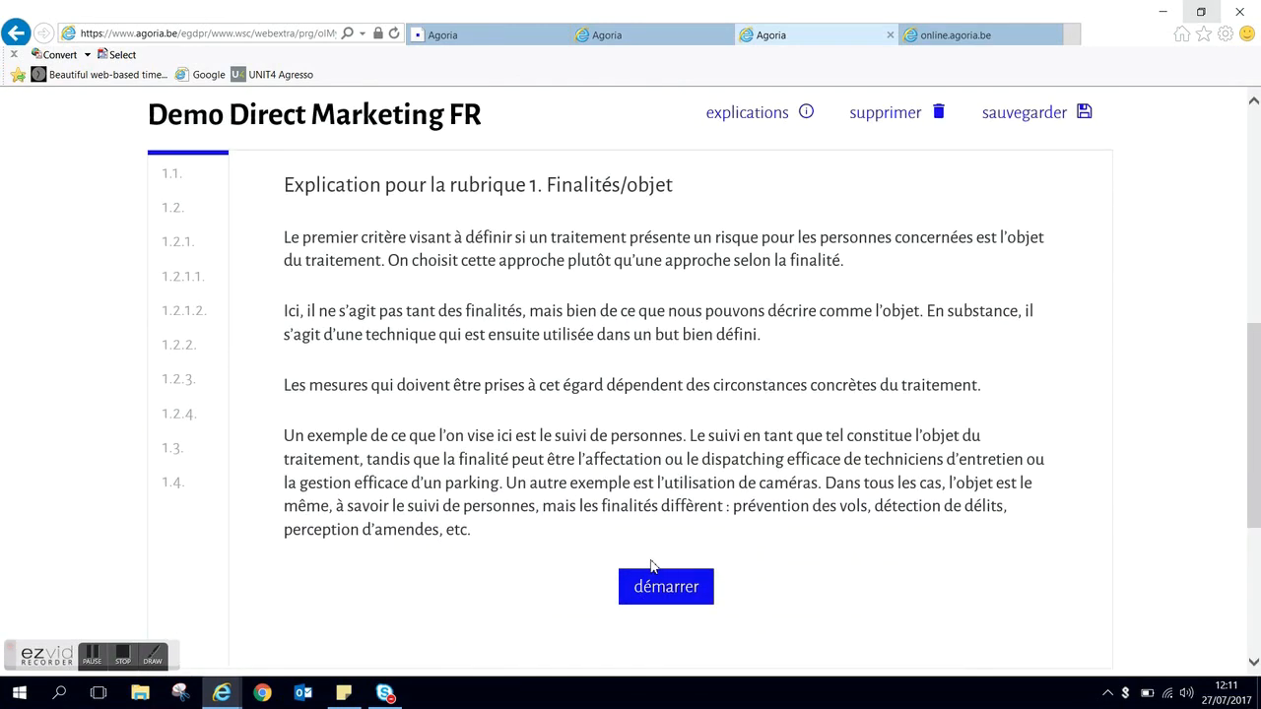
pyautogui.click(666, 587)
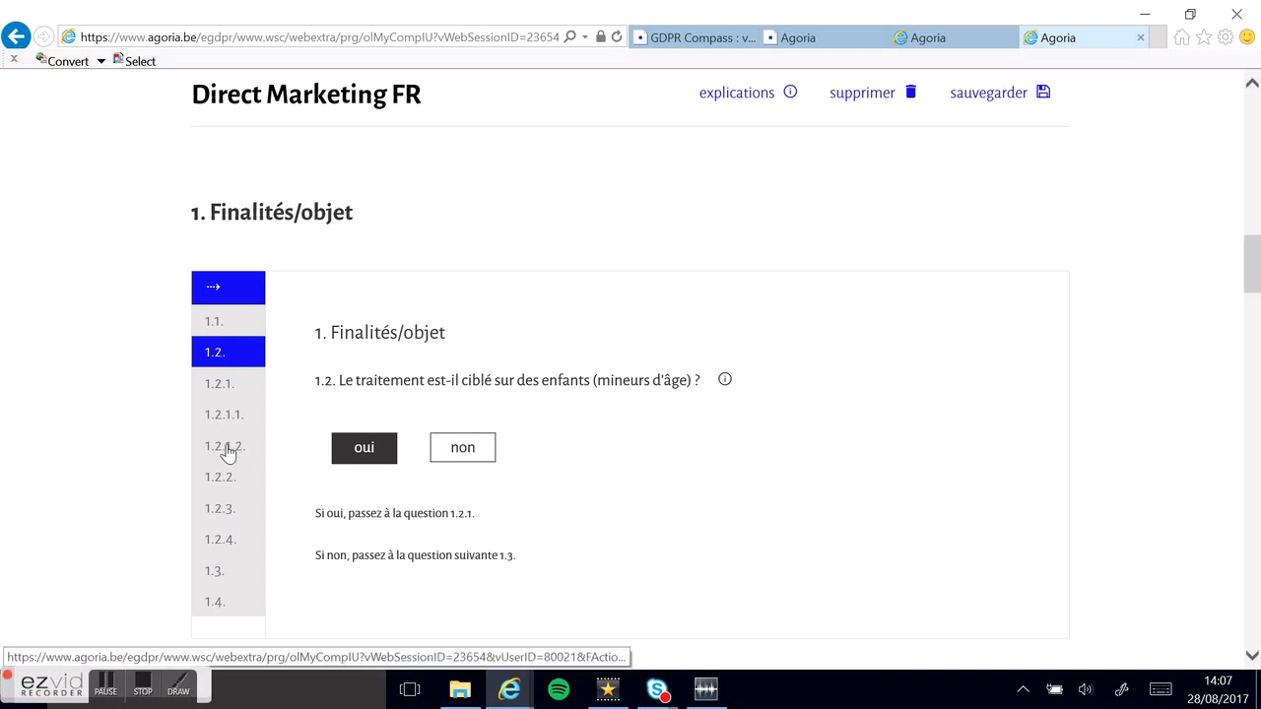
# Step: Look through the Direct Marketing FR generic questionnaire, from section 1, Finalités/objet, down to section 6 on transfers to third countries
pyautogui.scroll(-2, 225, 452)
pyautogui.scroll(-5, 225, 452)
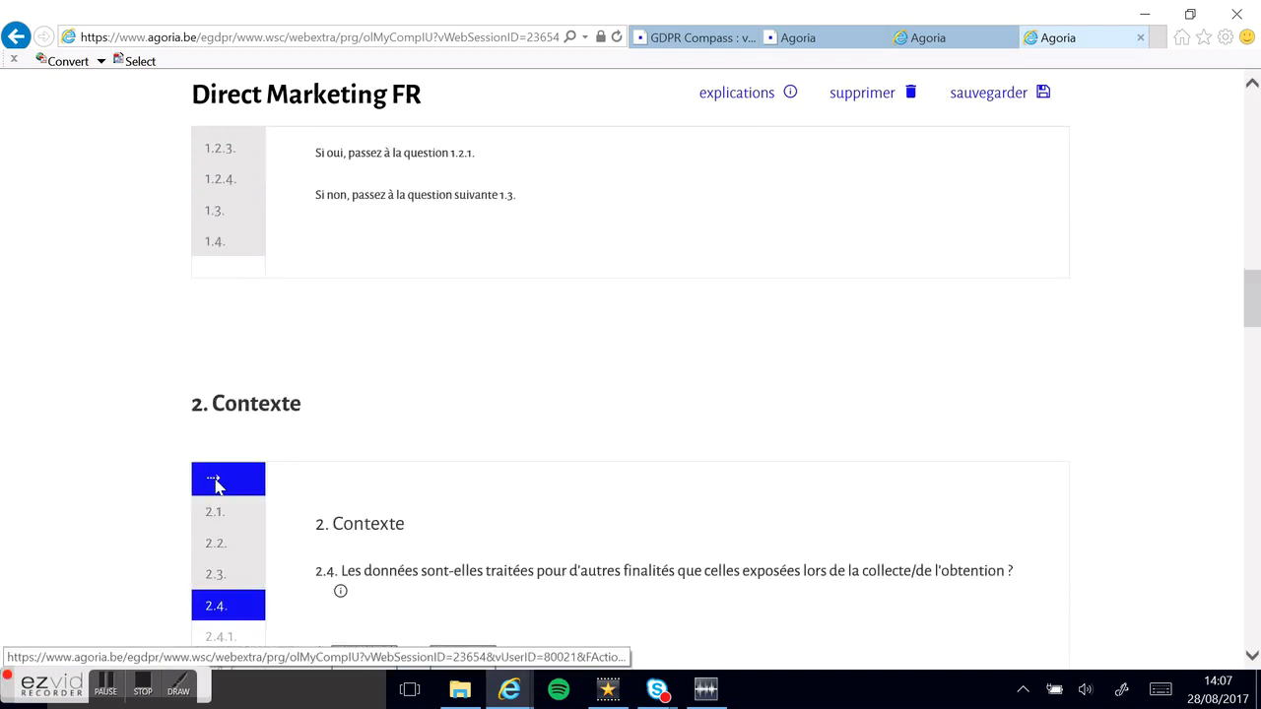
pyautogui.scroll(-3, 215, 486)
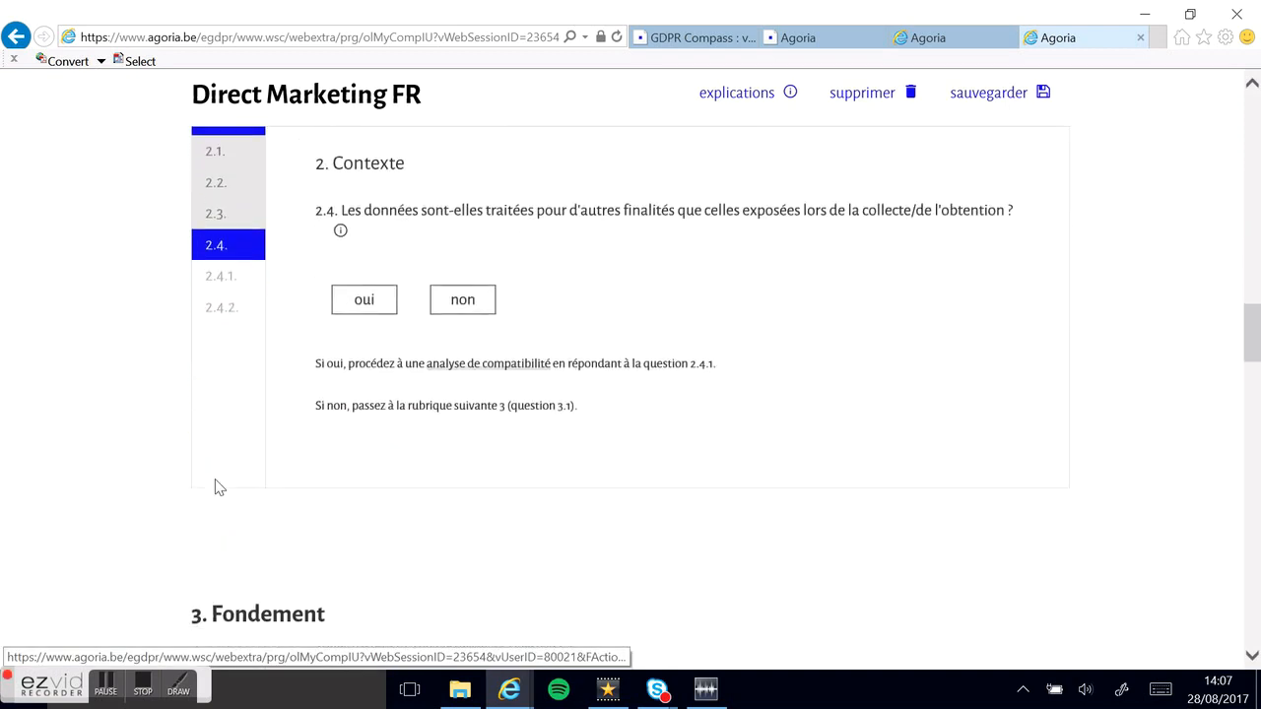
pyautogui.scroll(-3, 215, 483)
pyautogui.scroll(-10, 215, 479)
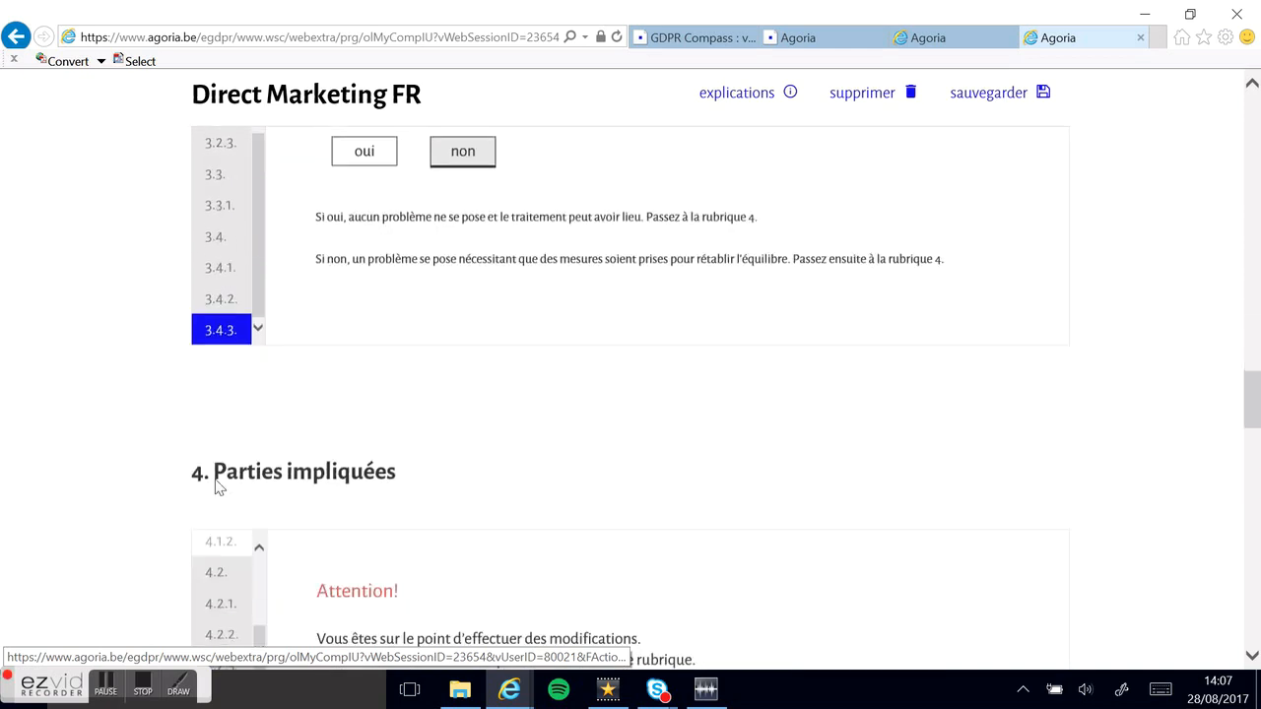
pyautogui.scroll(-6, 216, 486)
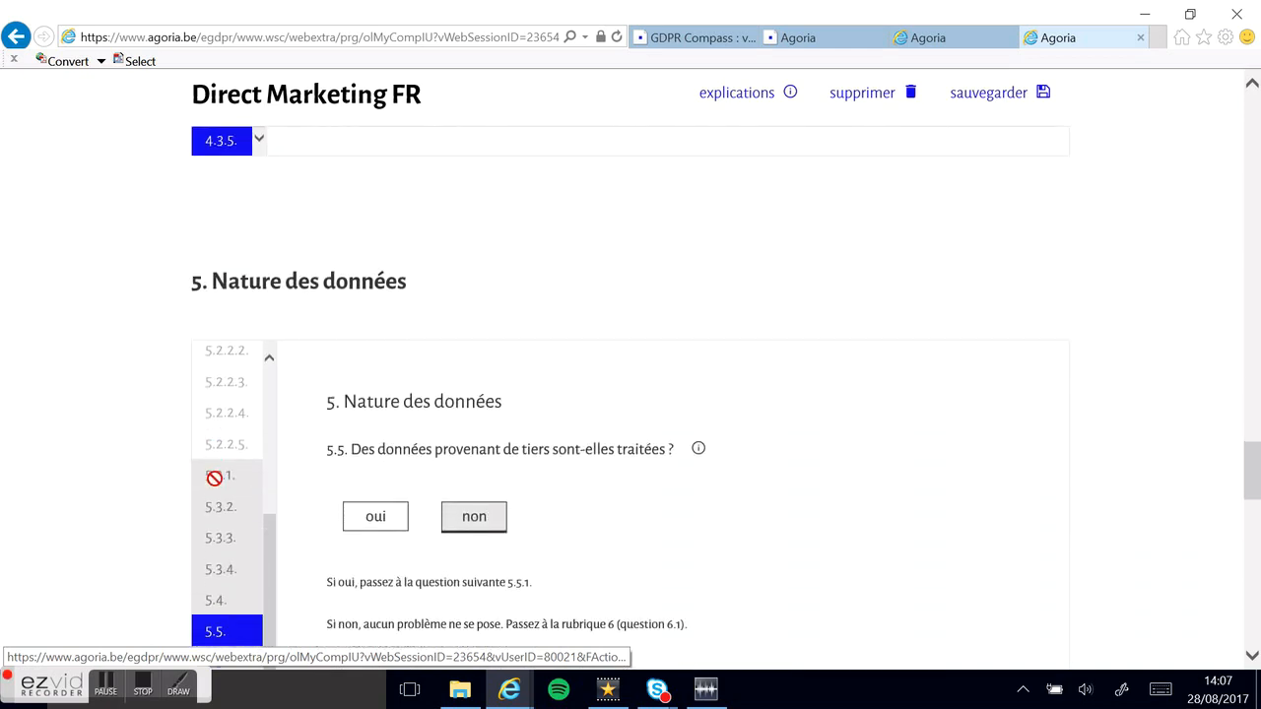
pyautogui.scroll(-3, 221, 477)
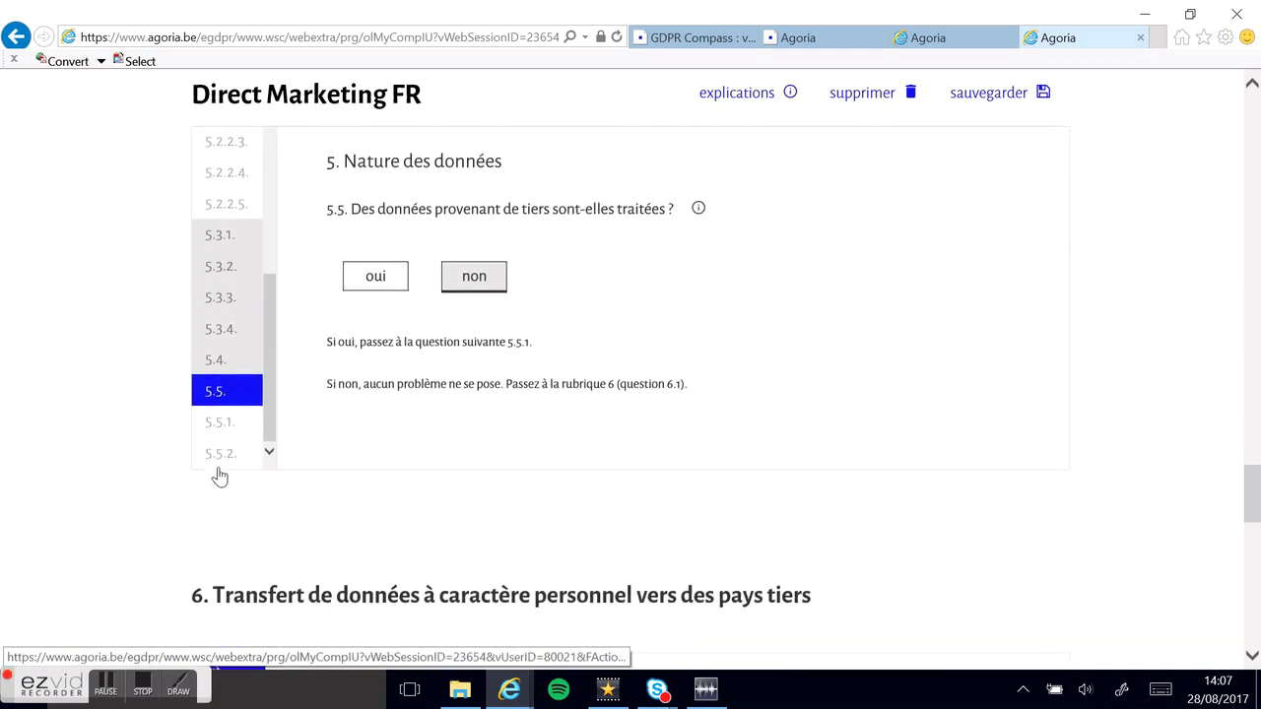
pyautogui.scroll(-1, 220, 477)
pyautogui.scroll(-2, 219, 467)
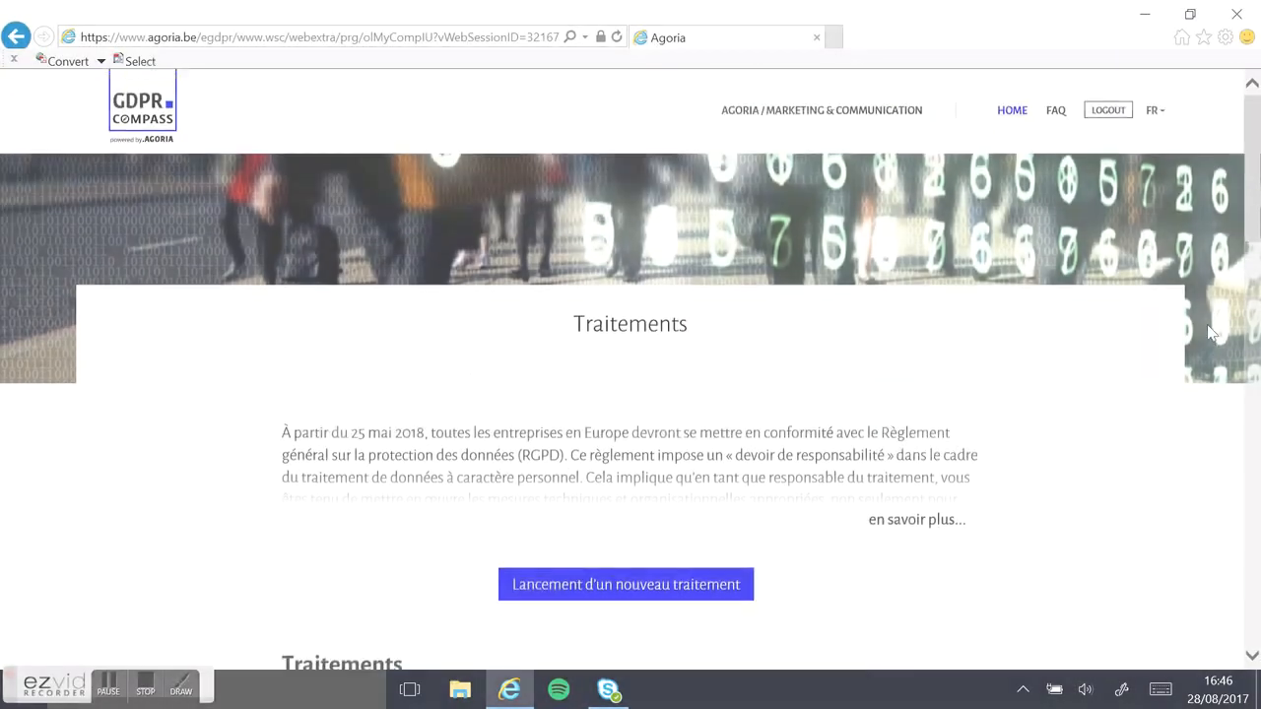
# Step: Find the generic traitement Direct Marketing FR dated 28/08/17 in the Traitements list and open its PDF report
pyautogui.scroll(-10, 1211, 333)
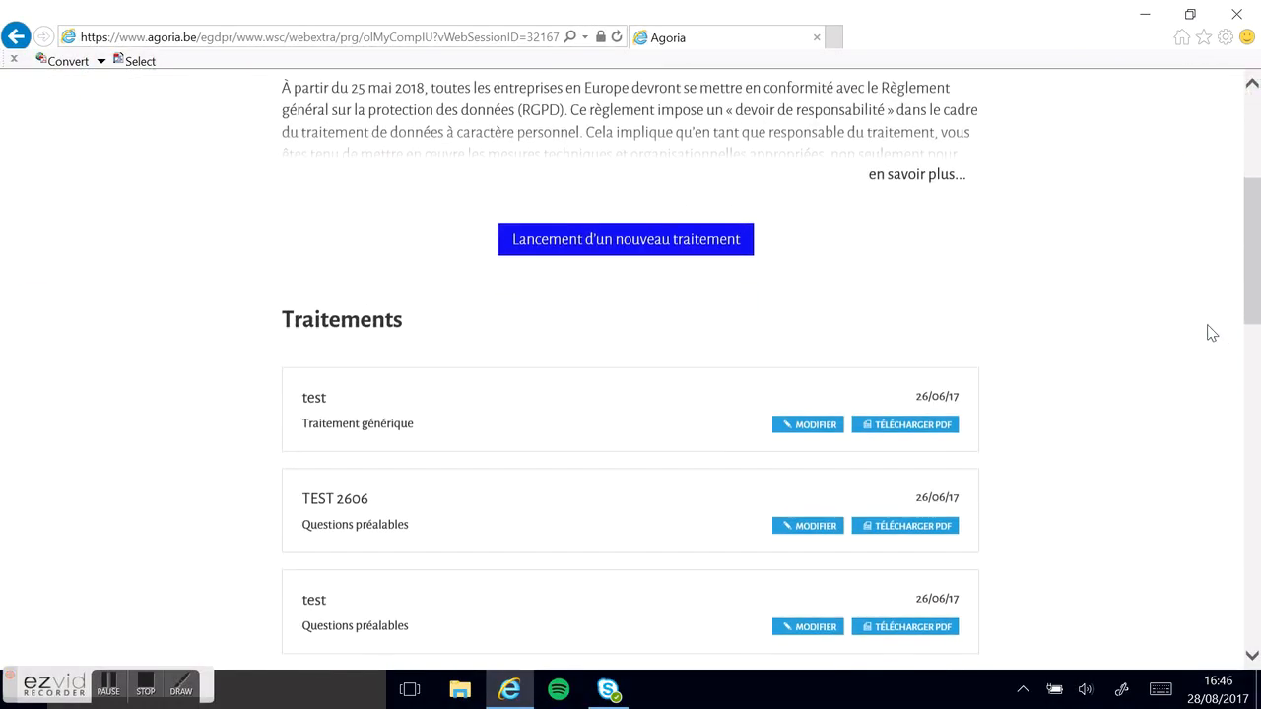
pyautogui.scroll(-6, 1211, 333)
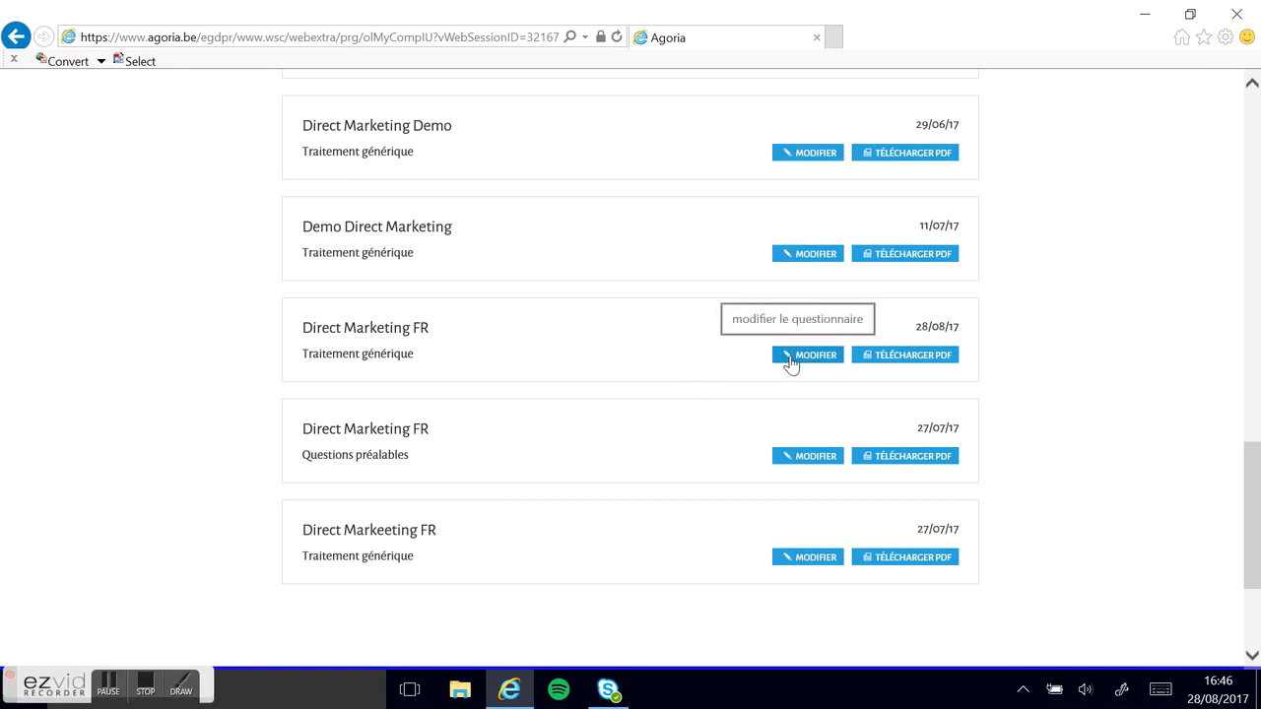
pyautogui.click(916, 356)
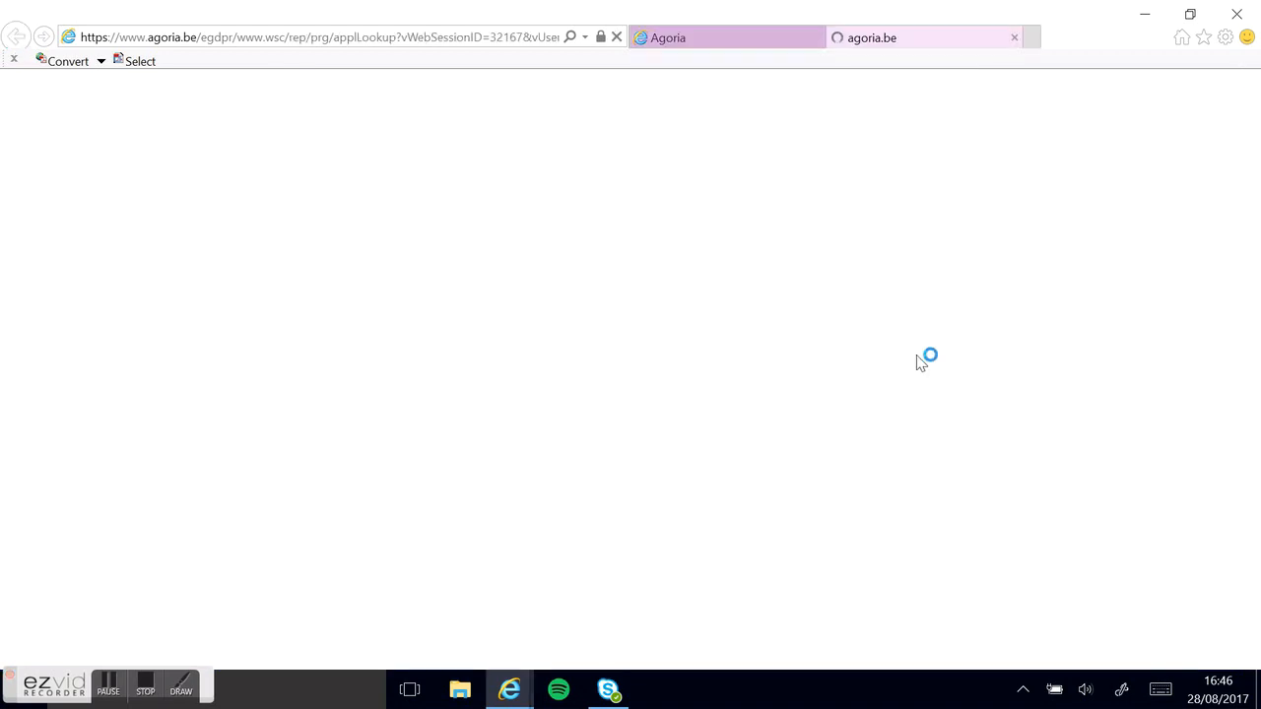
pyautogui.click(1052, 306)
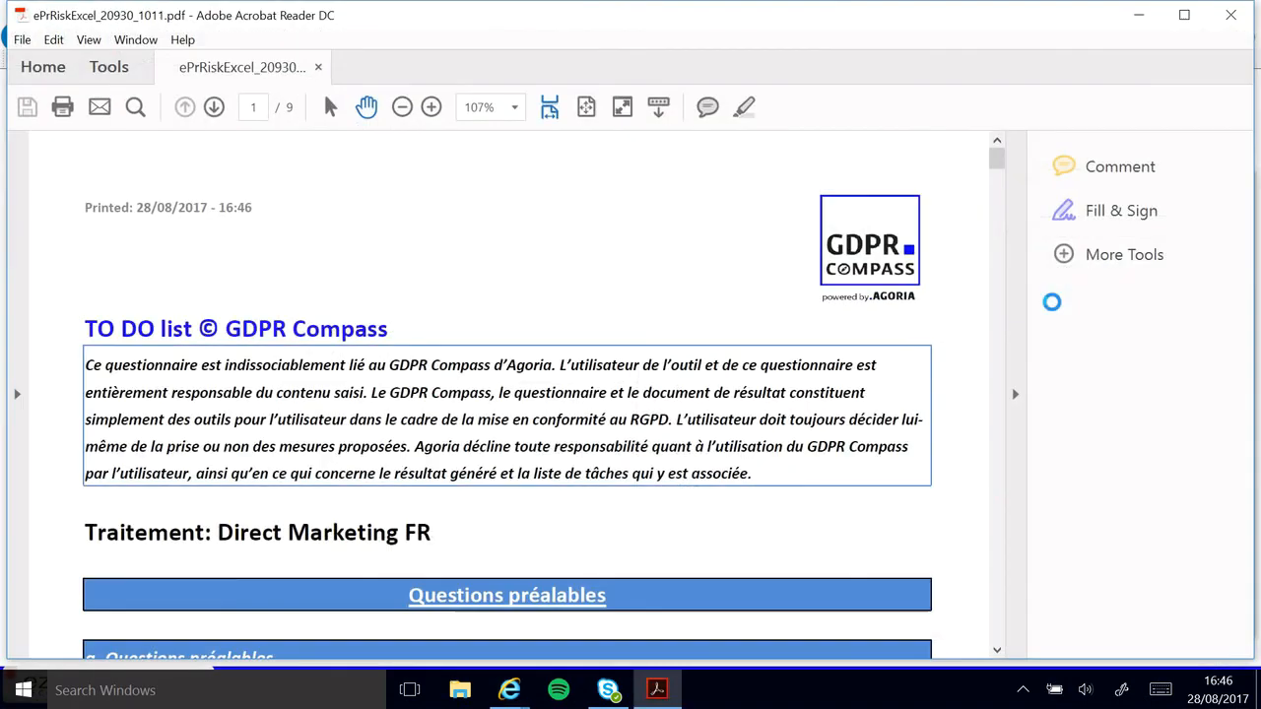
# Step: Review the answers and recommended measures in the TO DO list PDF, from the Questions préalables through question 3.3.1
pyautogui.scroll(-10, 936, 345)
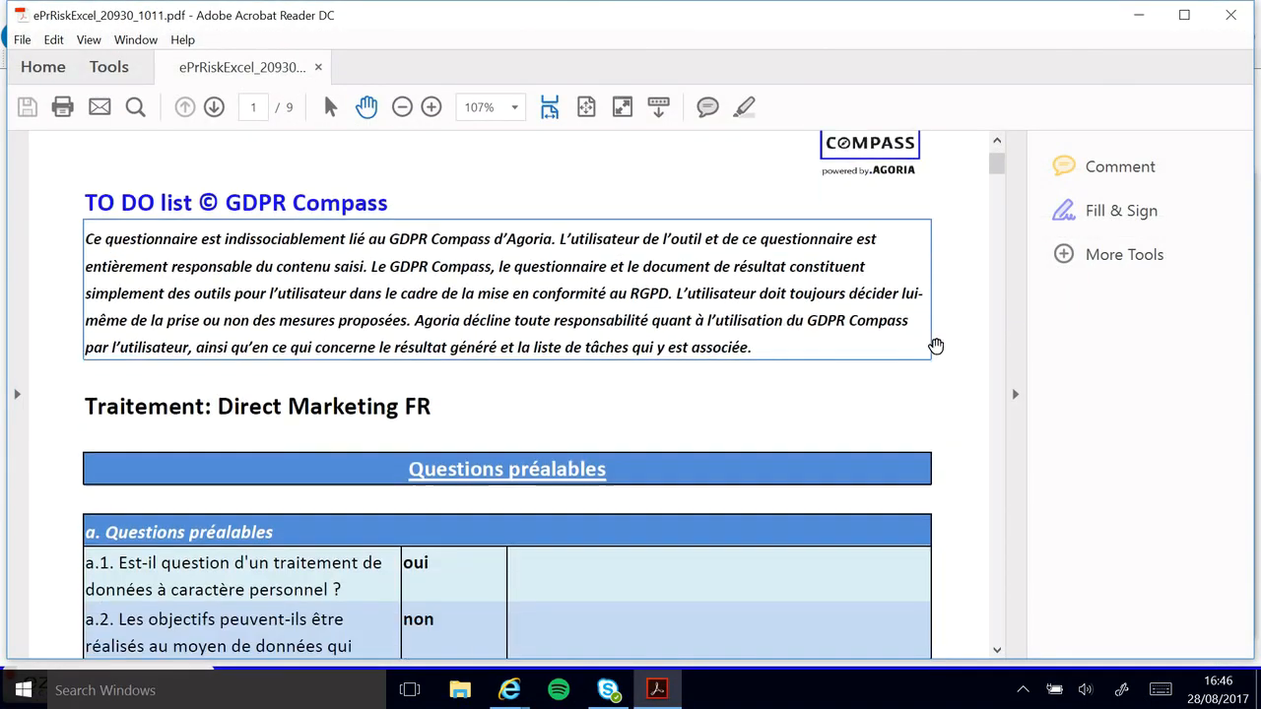
pyautogui.scroll(-11, 935, 345)
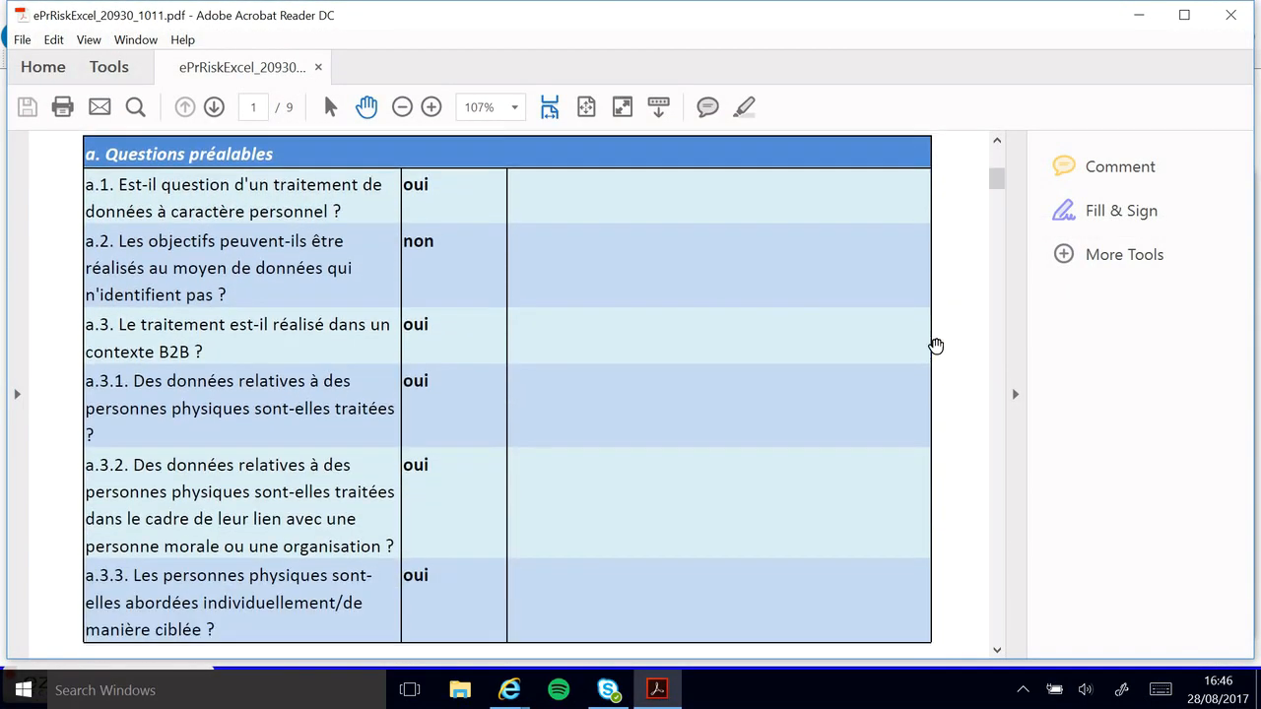
pyautogui.scroll(-11, 936, 346)
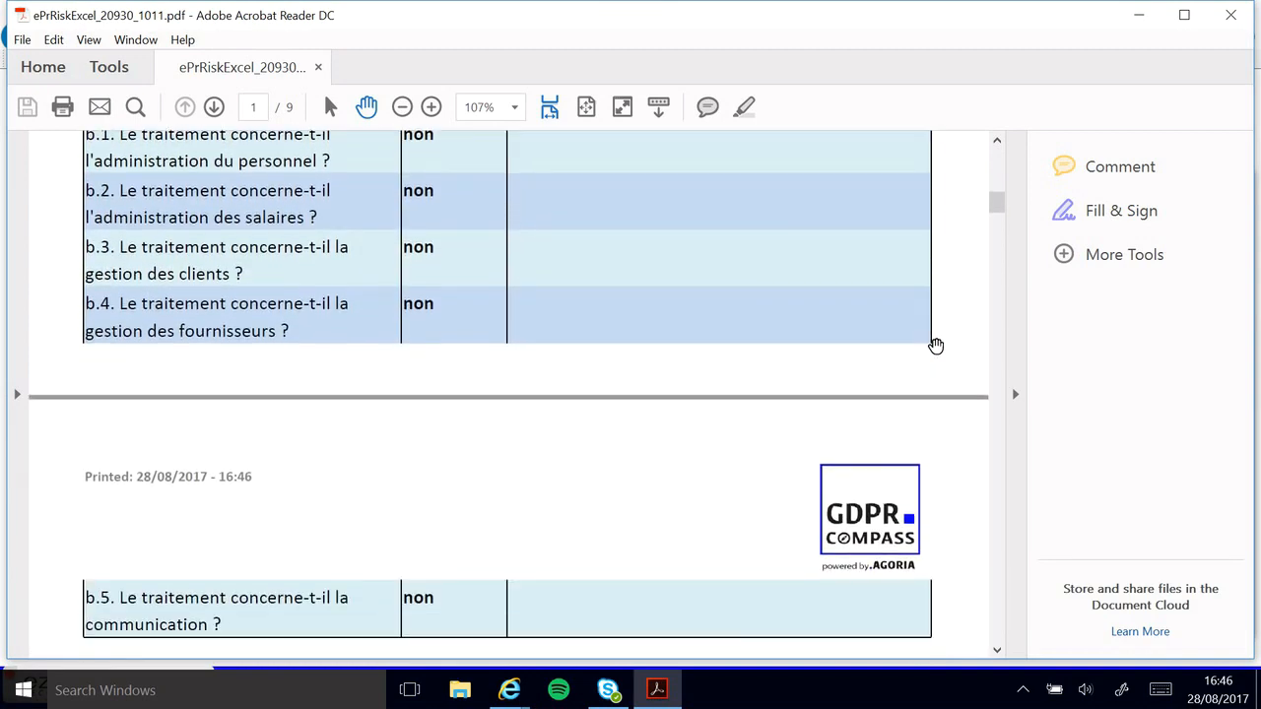
pyautogui.scroll(-12, 936, 345)
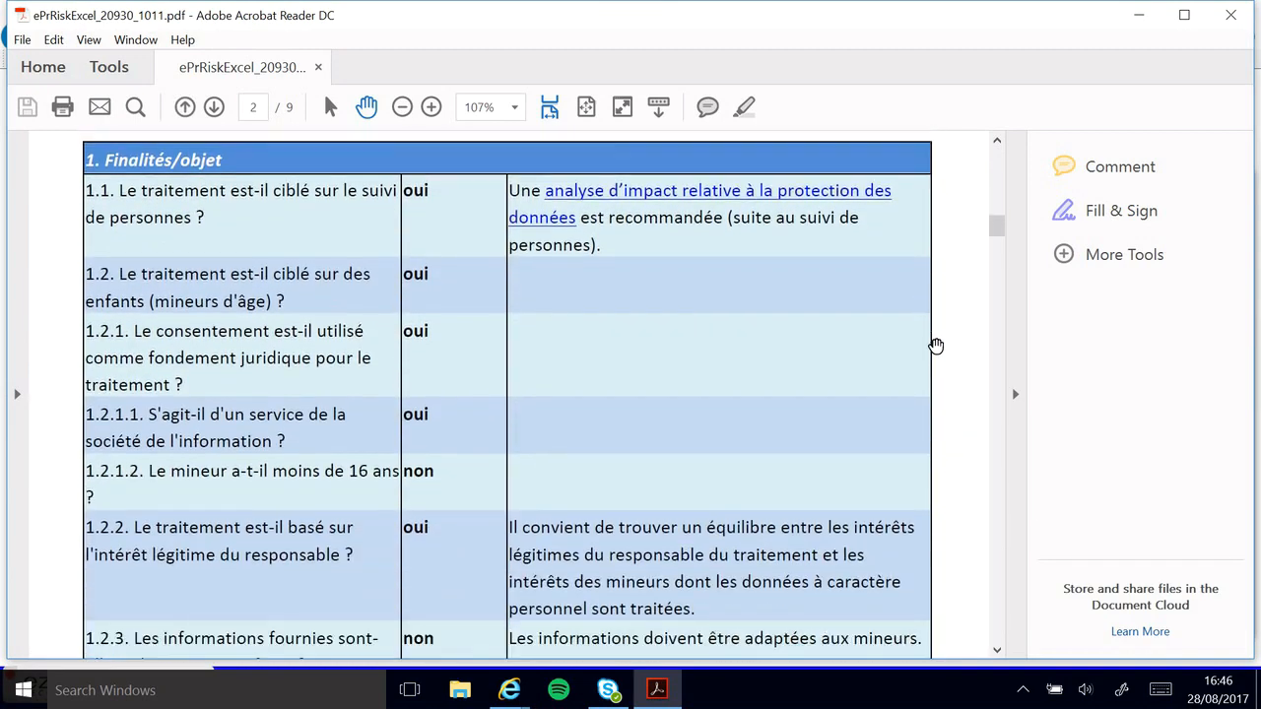
pyautogui.scroll(-12, 936, 346)
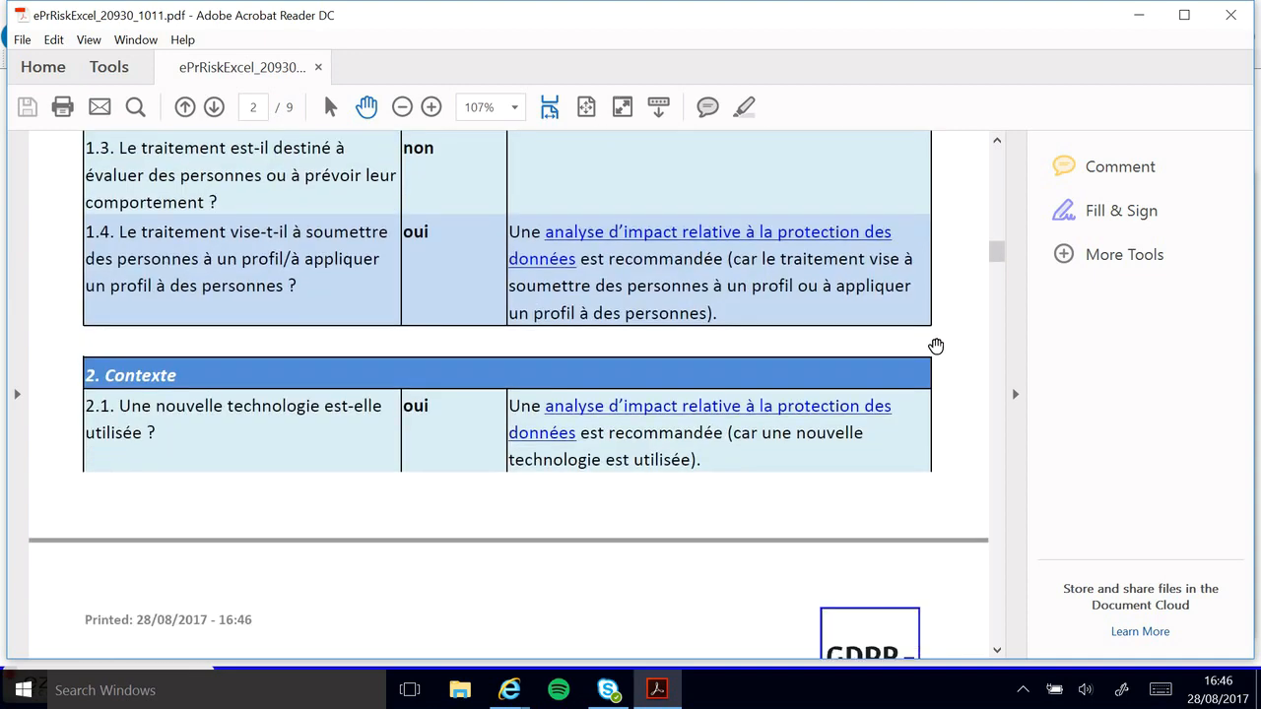
pyautogui.scroll(-12, 936, 345)
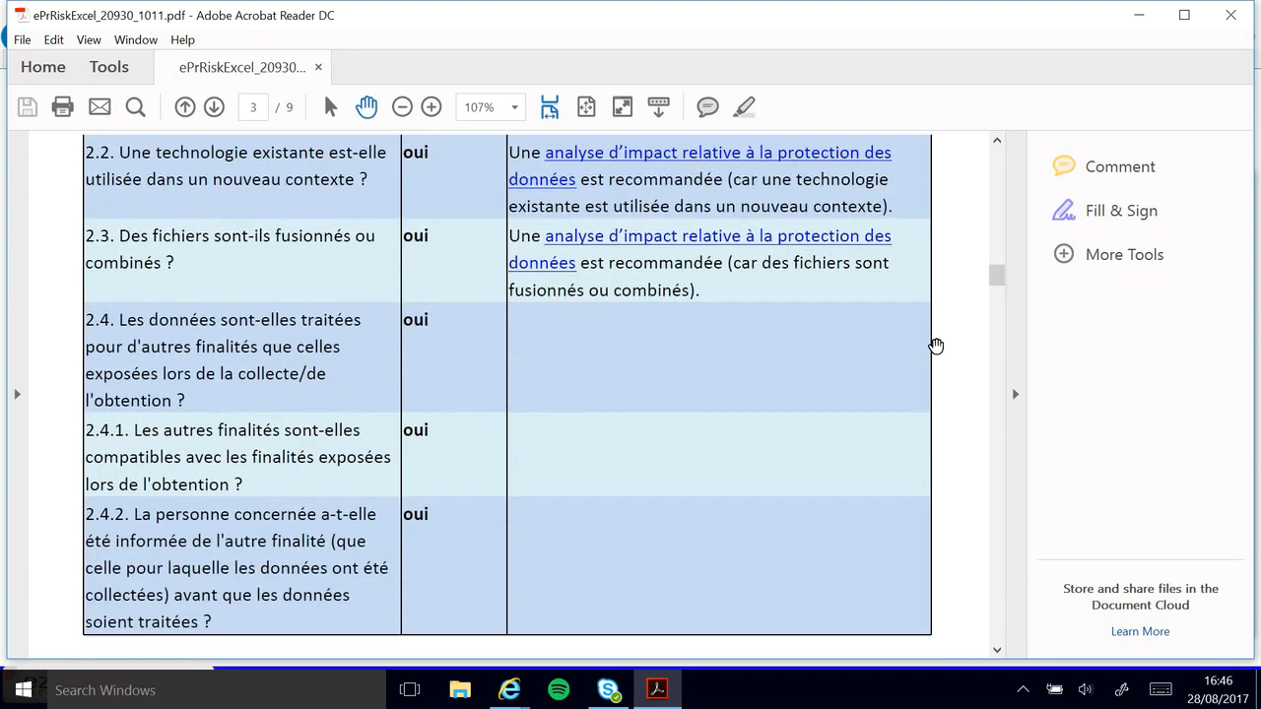
pyautogui.scroll(-12, 936, 346)
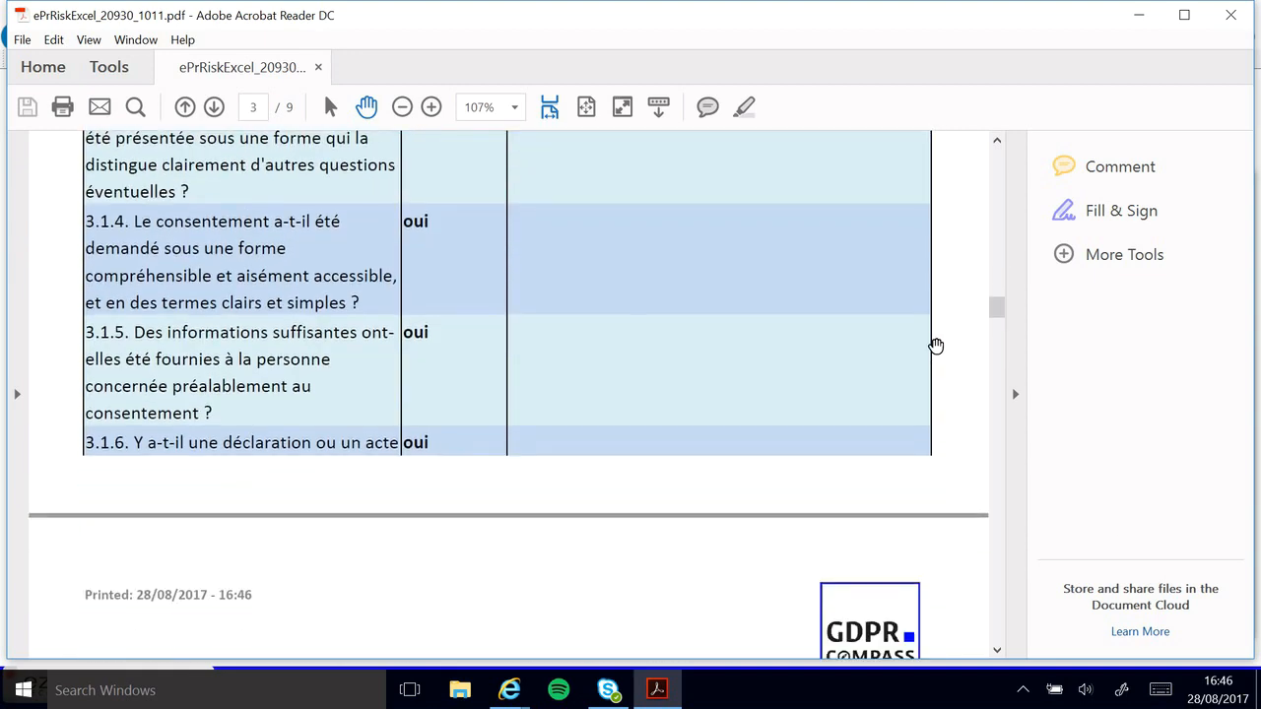
pyautogui.scroll(-16, 935, 346)
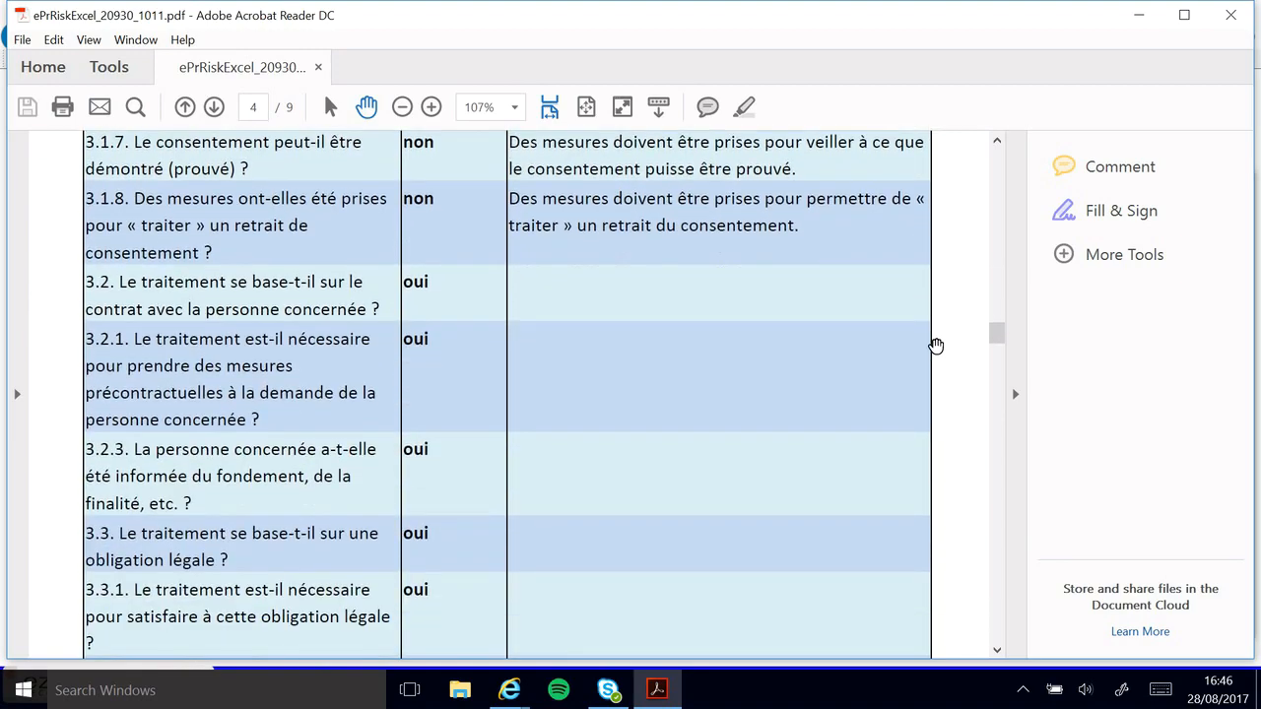